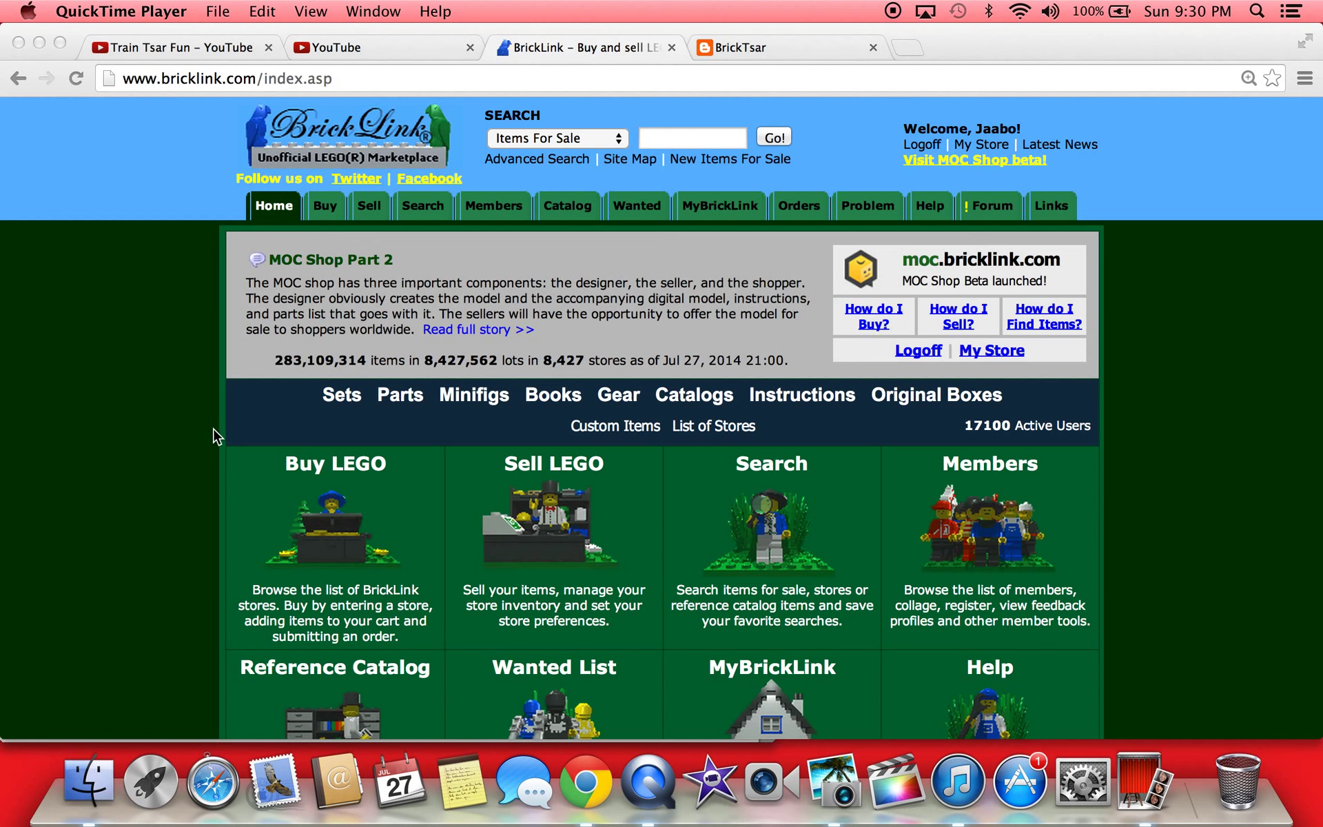
# Step: Return from YouTube to the BrickLink home page and open the Reference Catalog
pyautogui.click(358, 47)
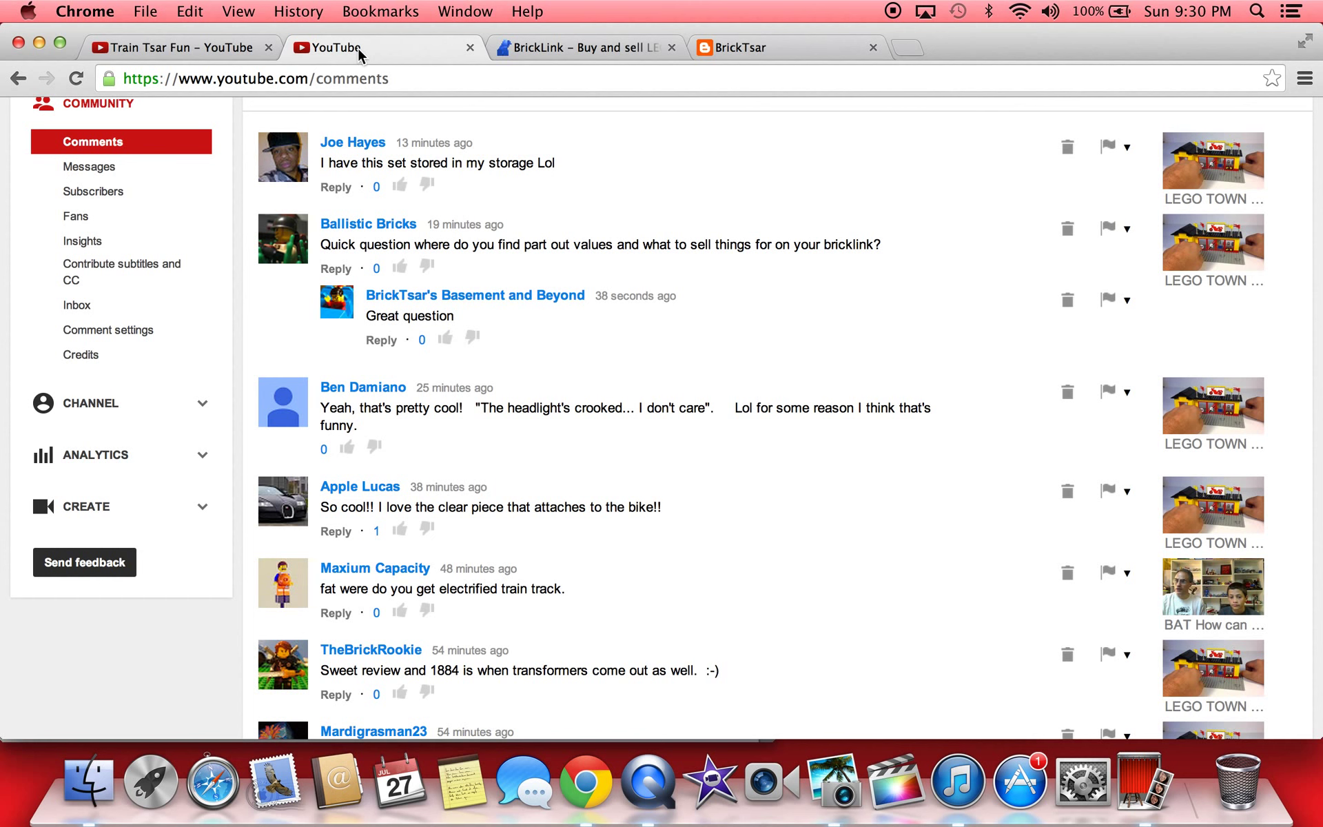
pyautogui.click(555, 46)
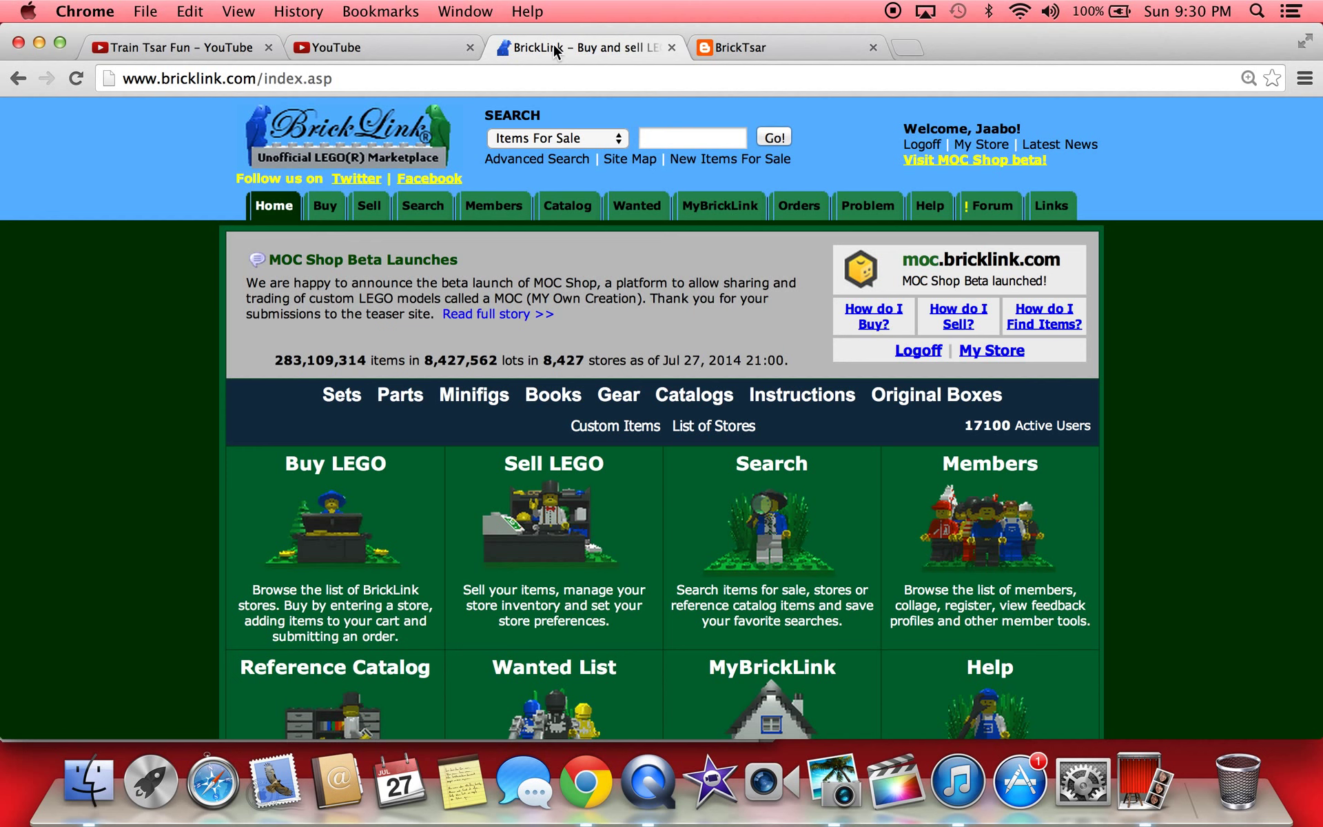
pyautogui.scroll(-3, 527, 243)
pyautogui.scroll(-2, 527, 247)
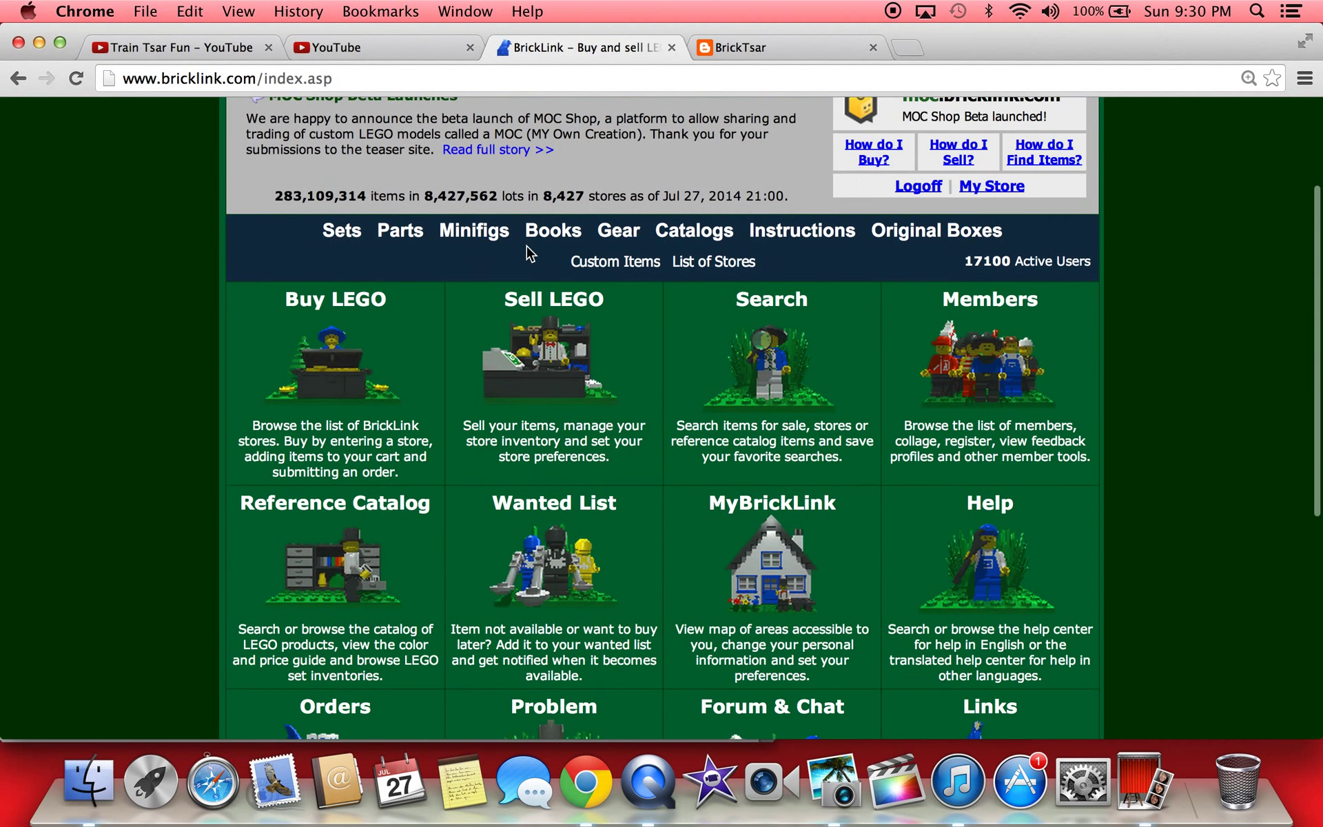
pyautogui.scroll(5, 526, 248)
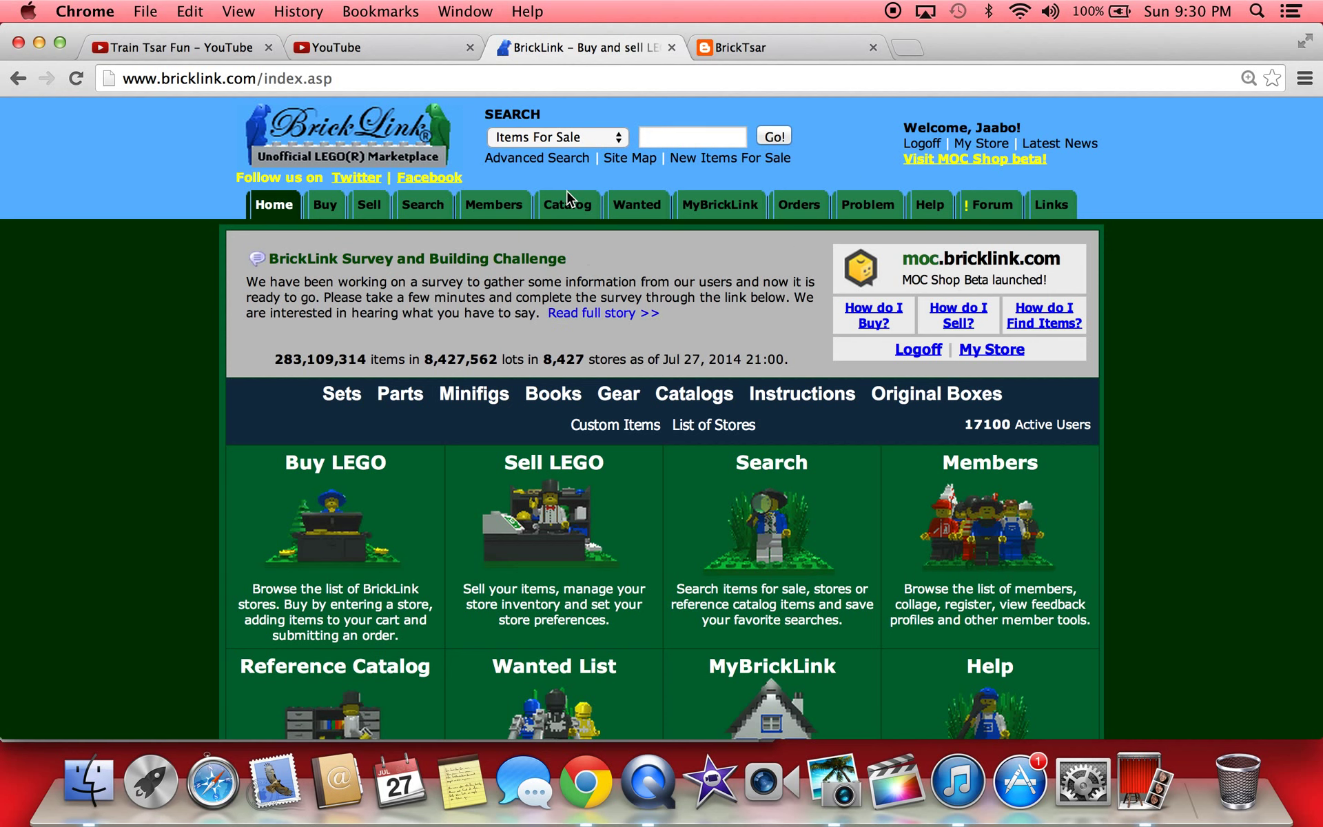
pyautogui.scroll(-5, 402, 450)
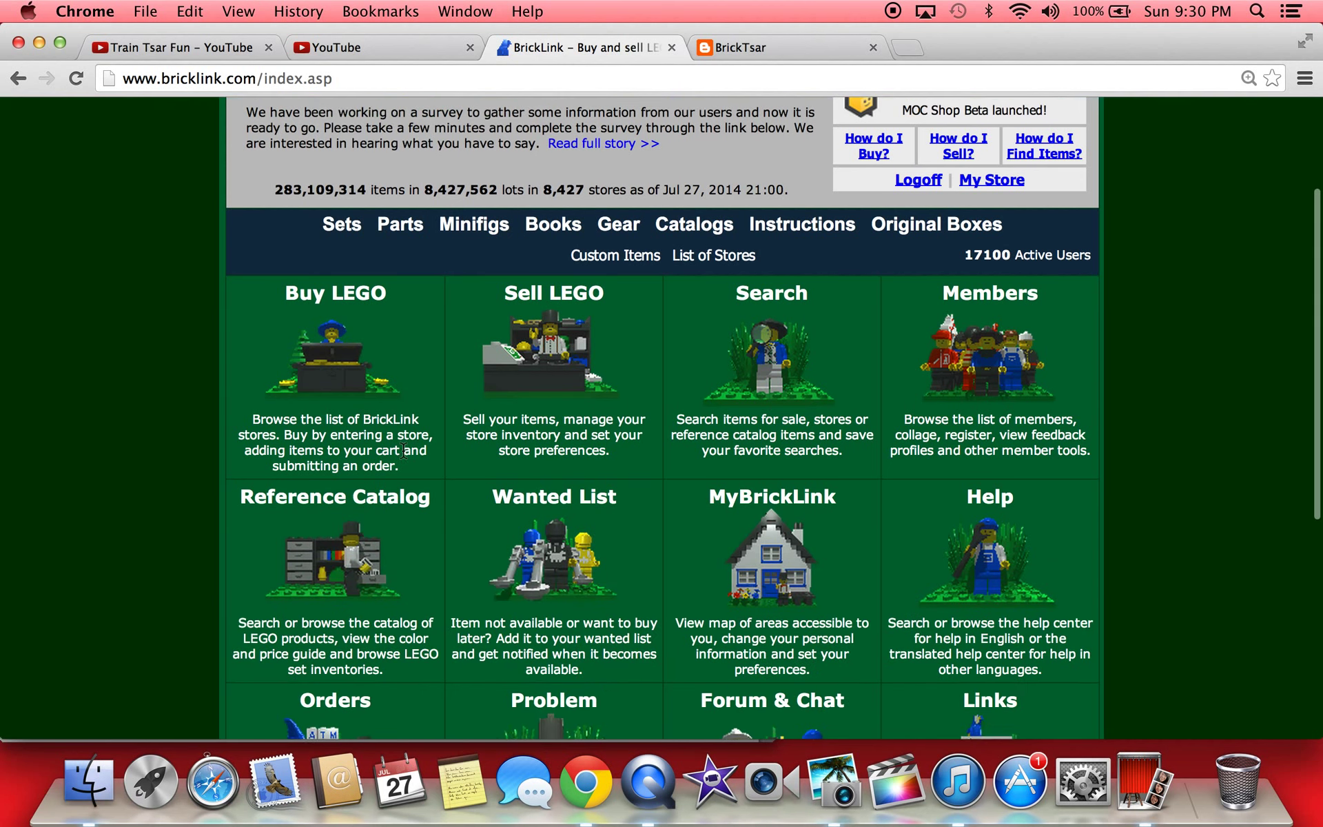
pyautogui.scroll(-1, 403, 452)
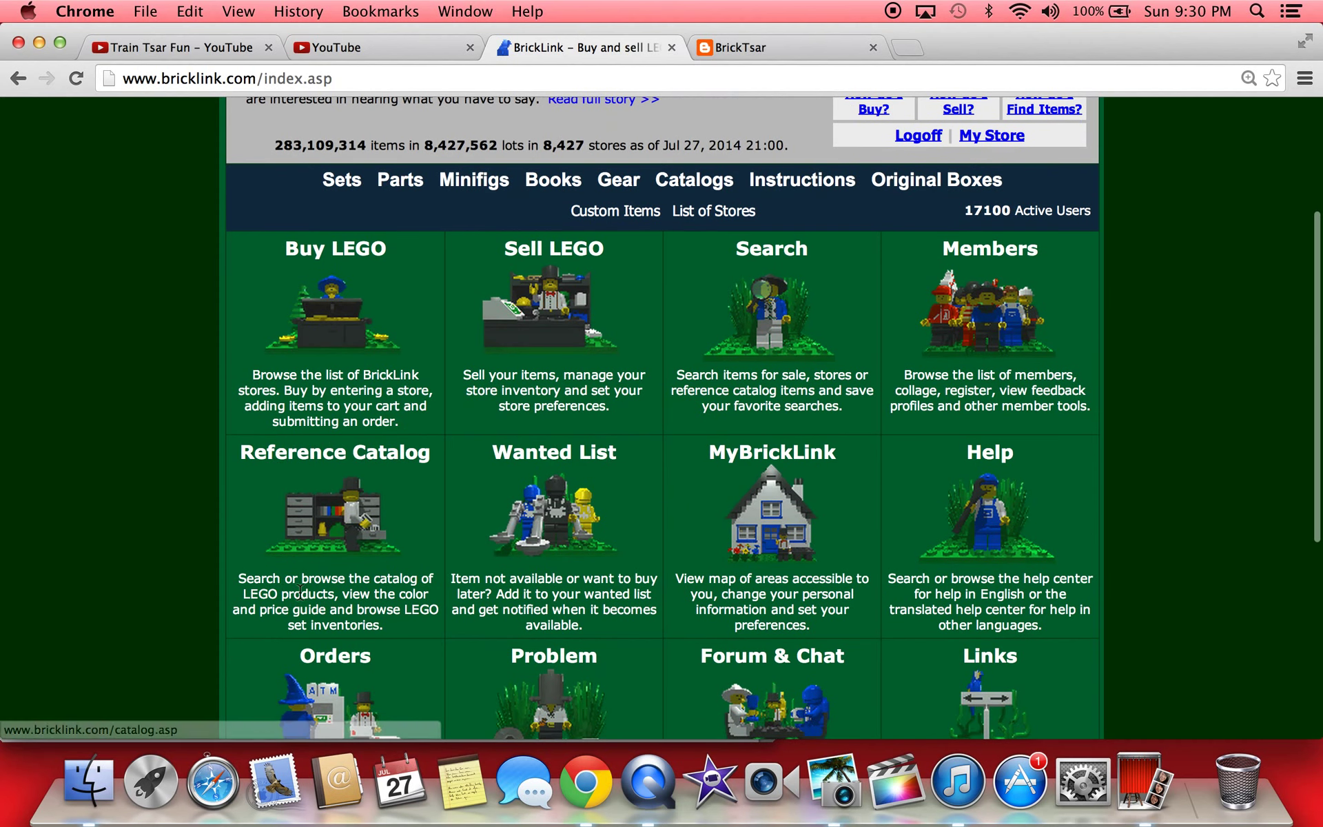
pyautogui.click(336, 526)
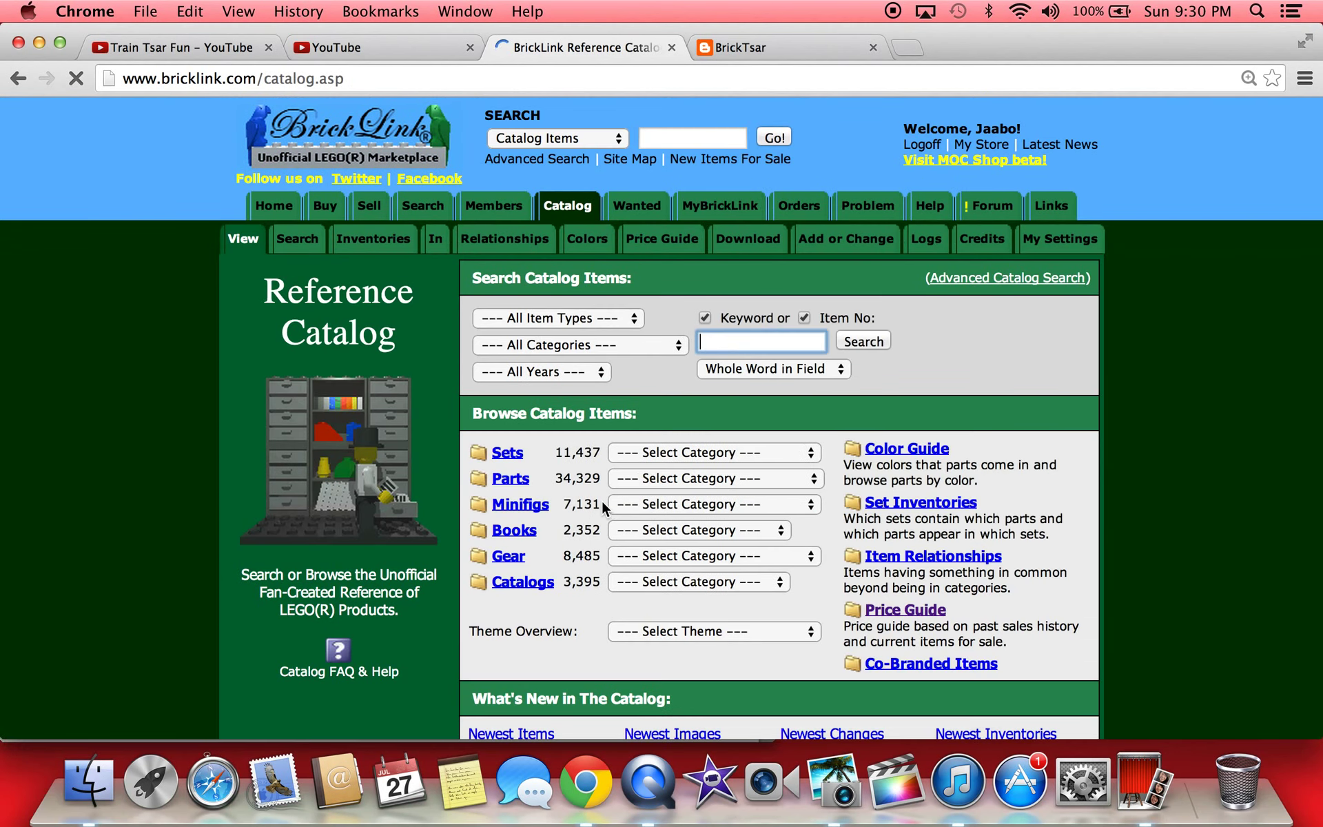
pyautogui.scroll(-4, 602, 509)
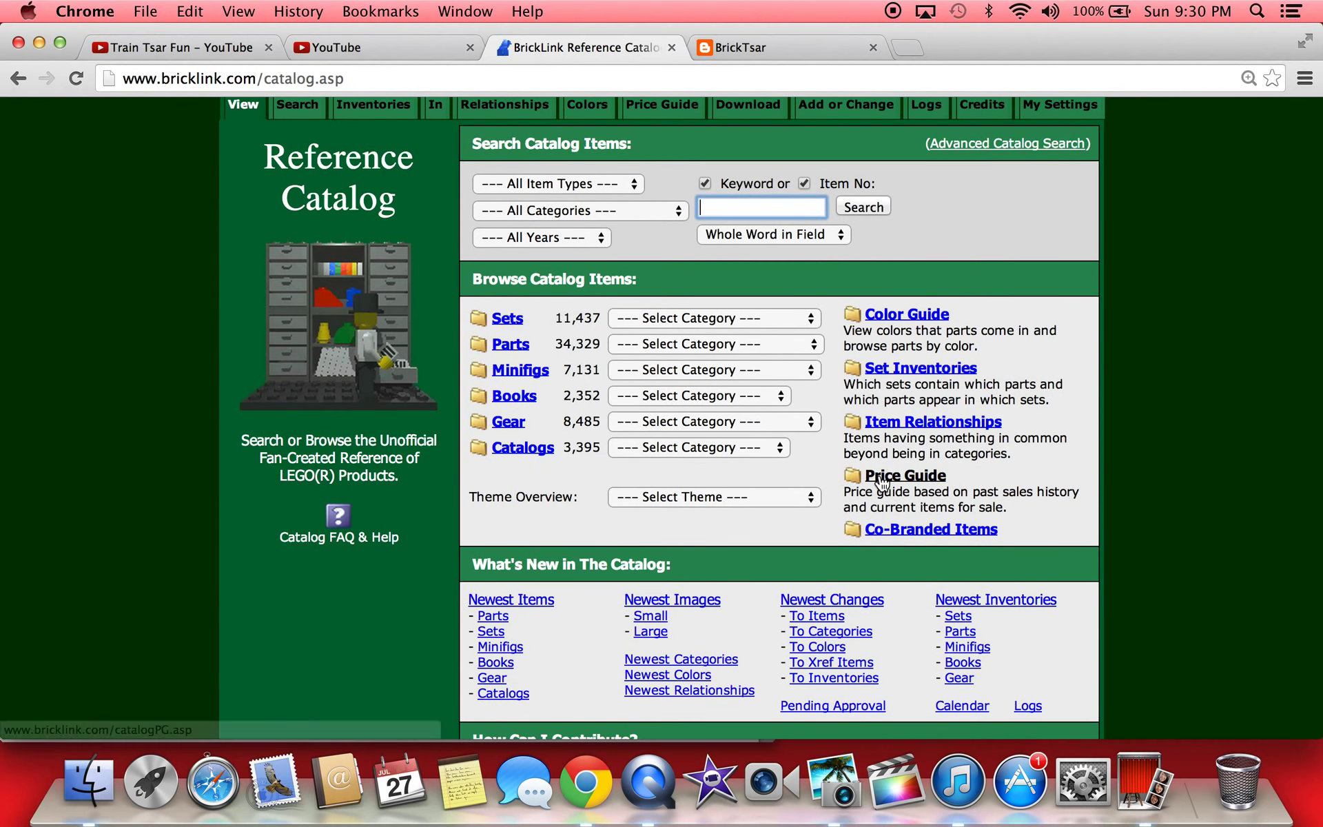
# Step: Open the Price Guide page and select the Part Out Value Item No field
pyautogui.click(884, 487)
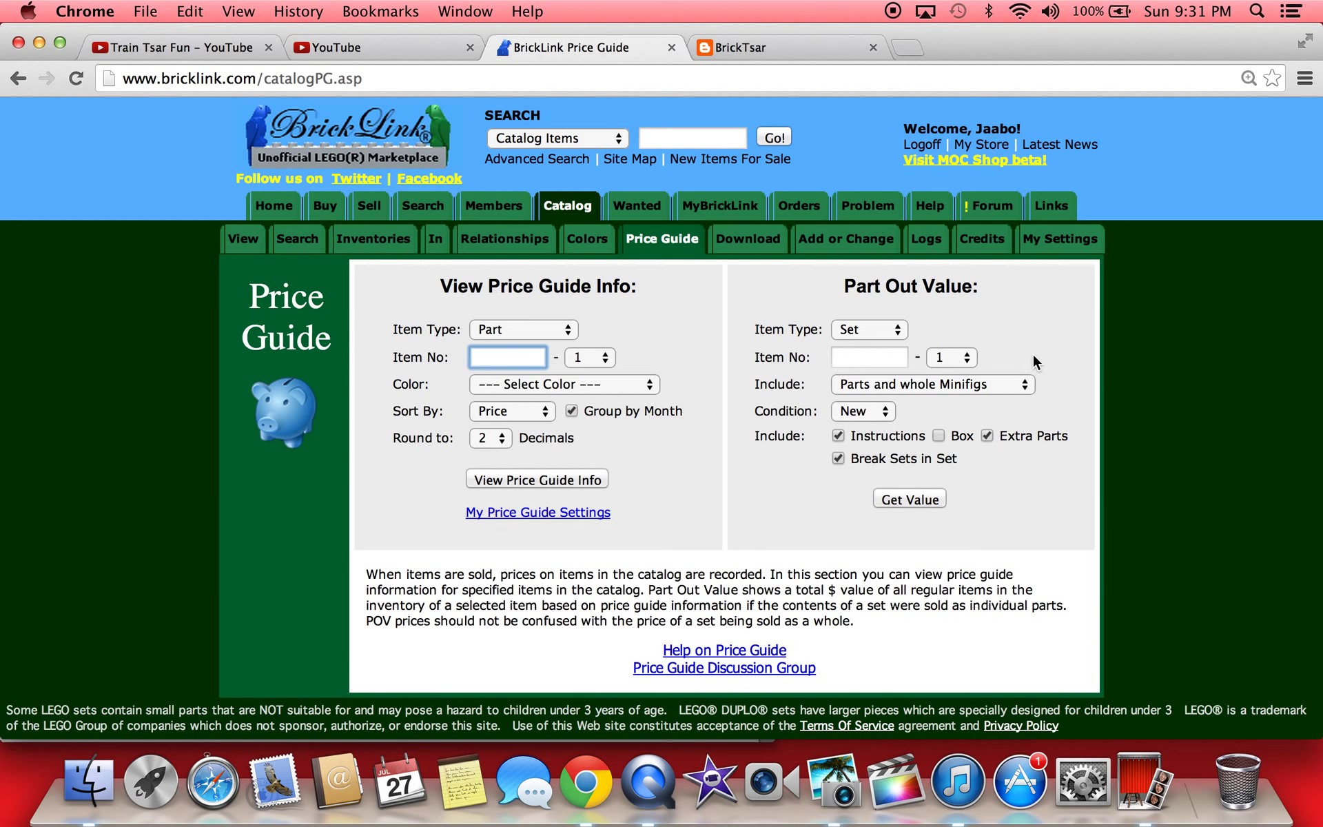
pyautogui.click(853, 359)
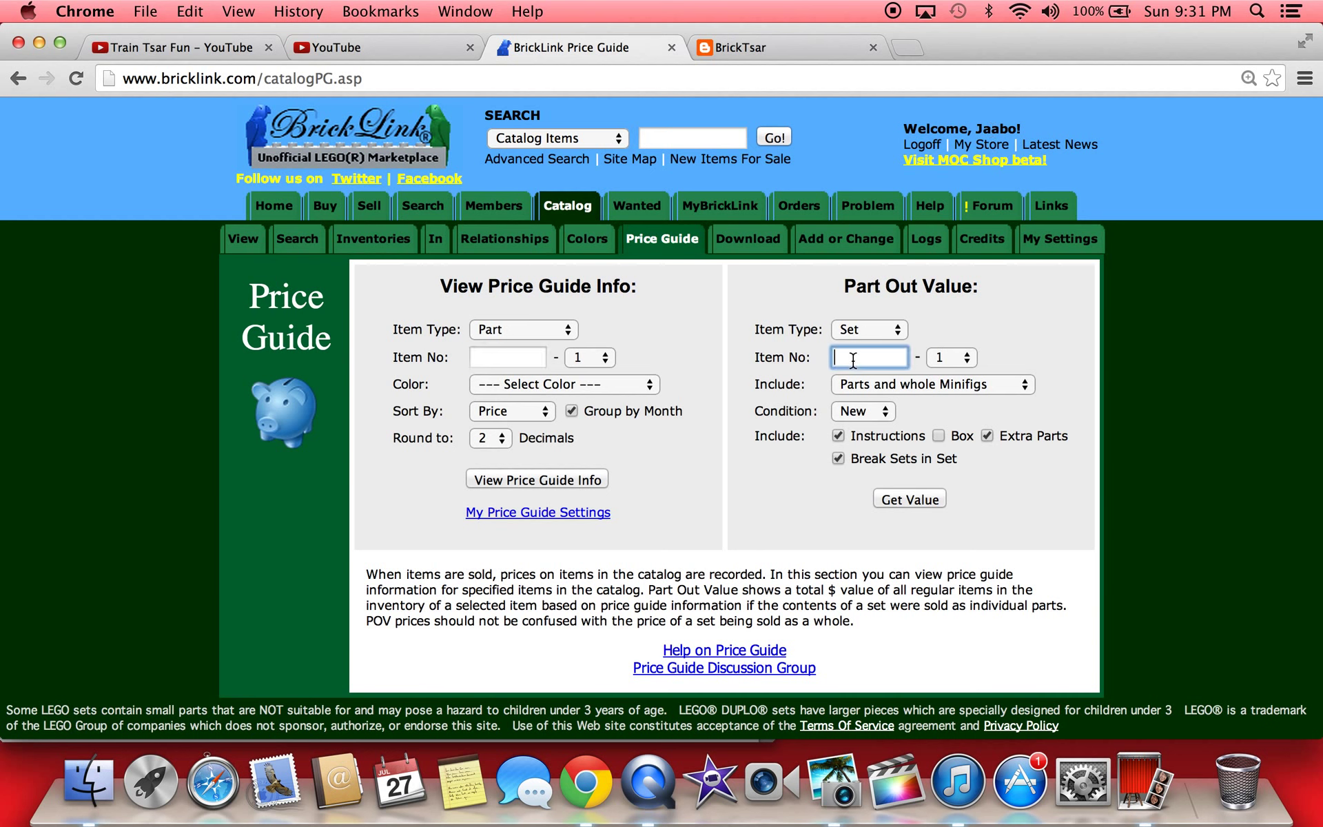
# Step: Get the Used part-out value of set 6373, averaging US $68.26 over six months
pyautogui.write('6373')
pyautogui.click(884, 412)
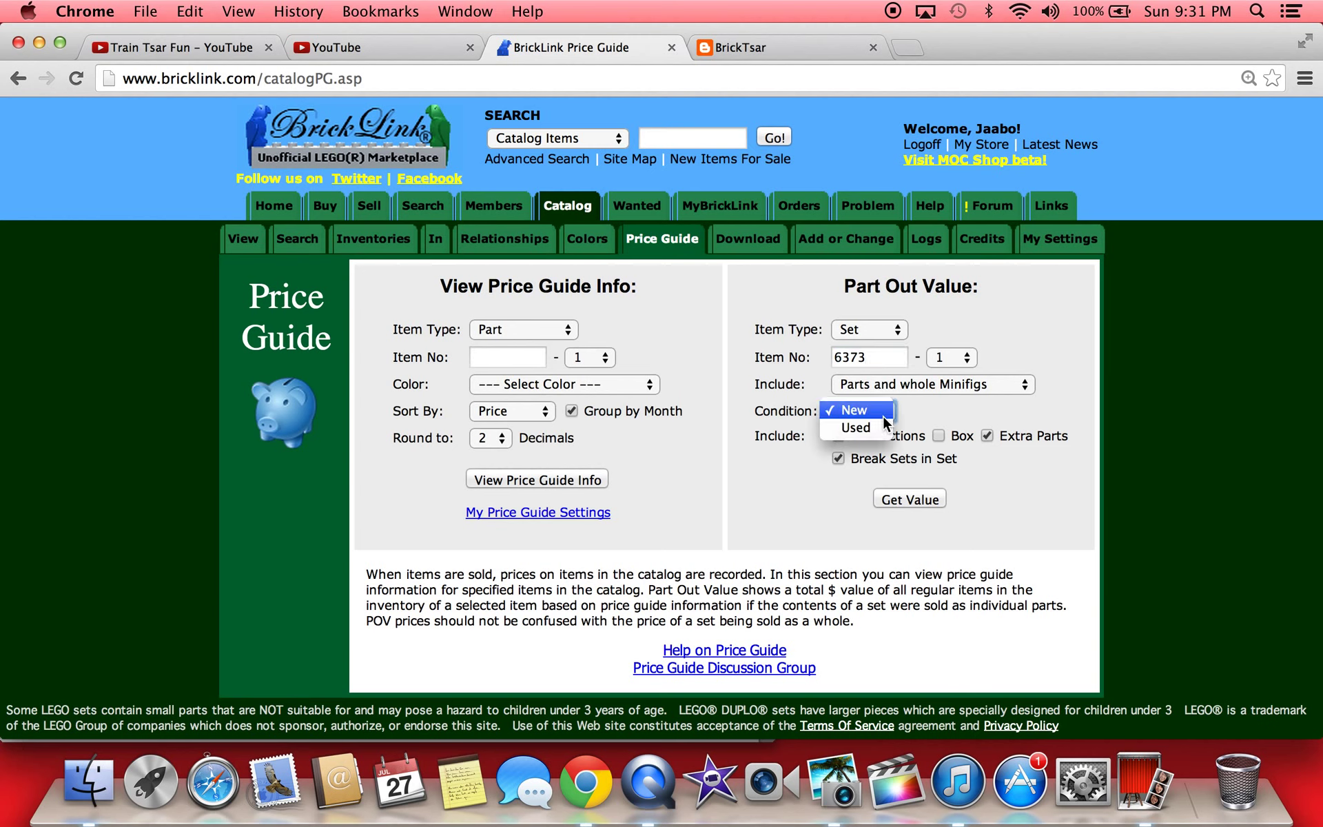
pyautogui.click(876, 428)
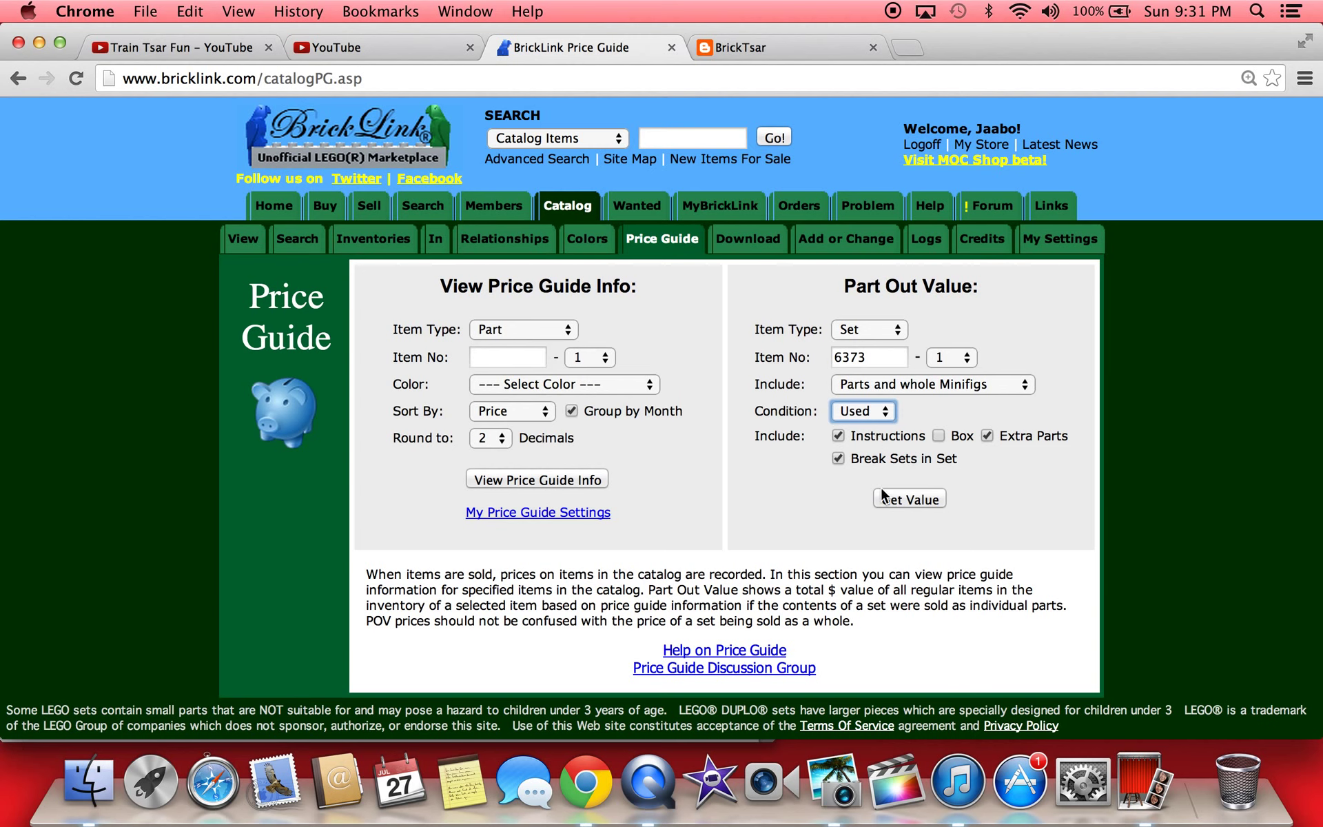
pyautogui.click(897, 508)
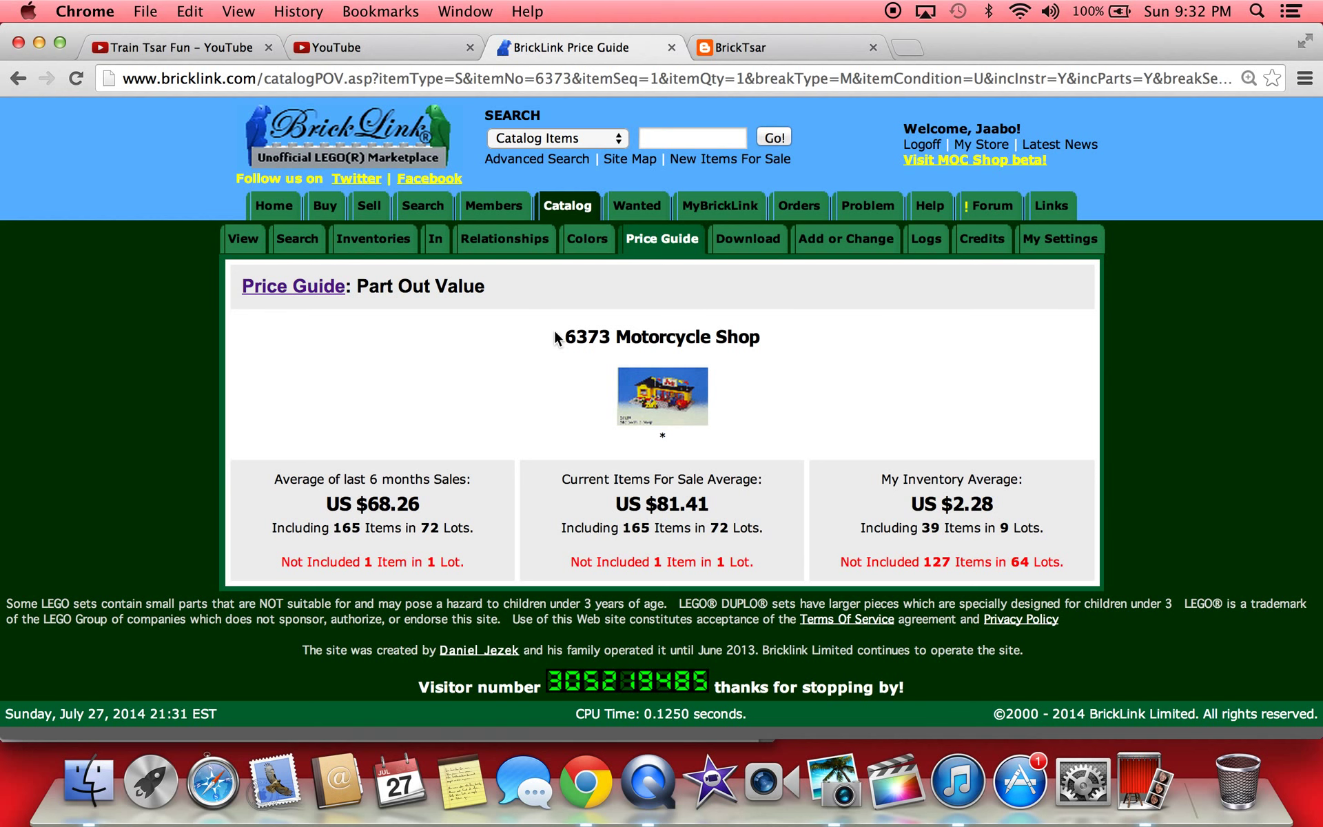
# Step: View Set price guide info for 6373 Motorcycle Shop: used sales average US $58.29
pyautogui.click(16, 82)
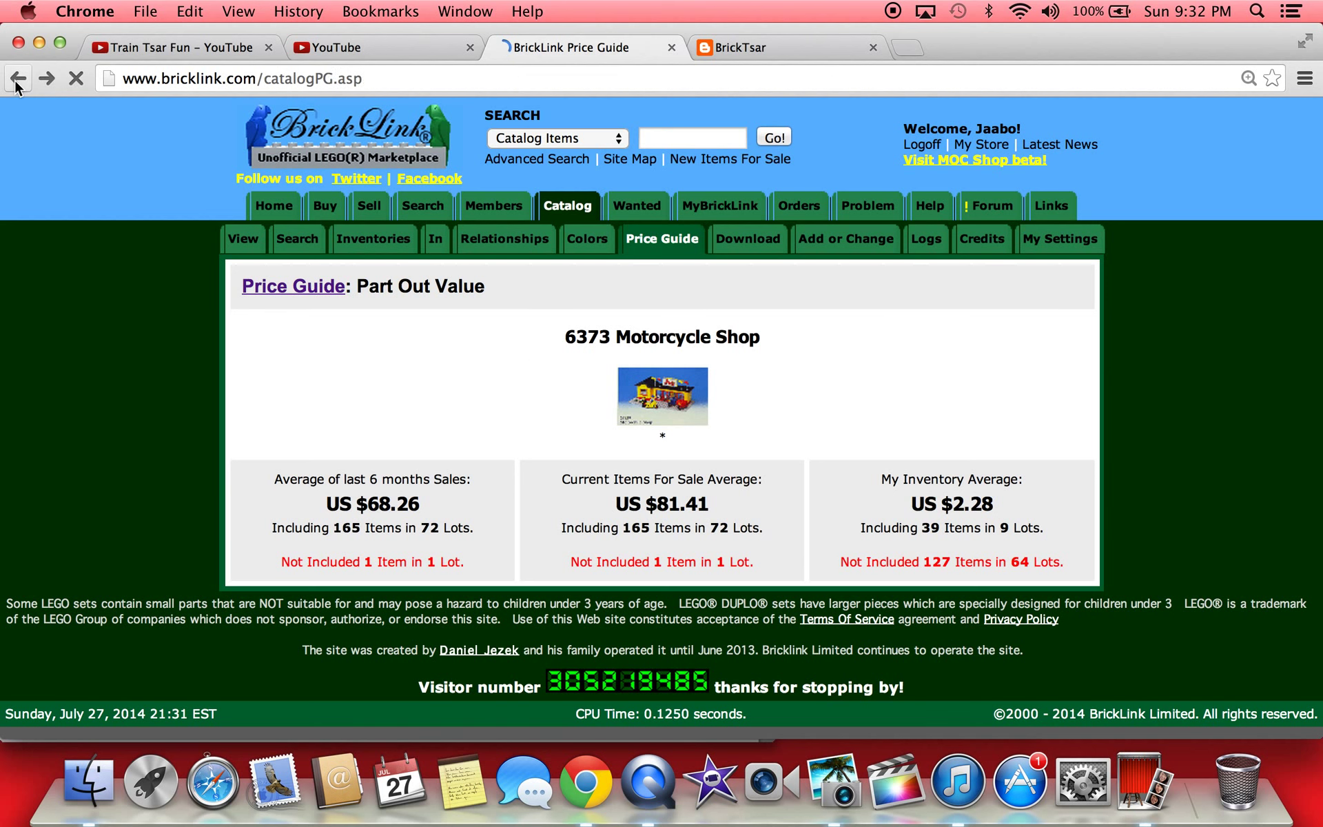
pyautogui.click(503, 329)
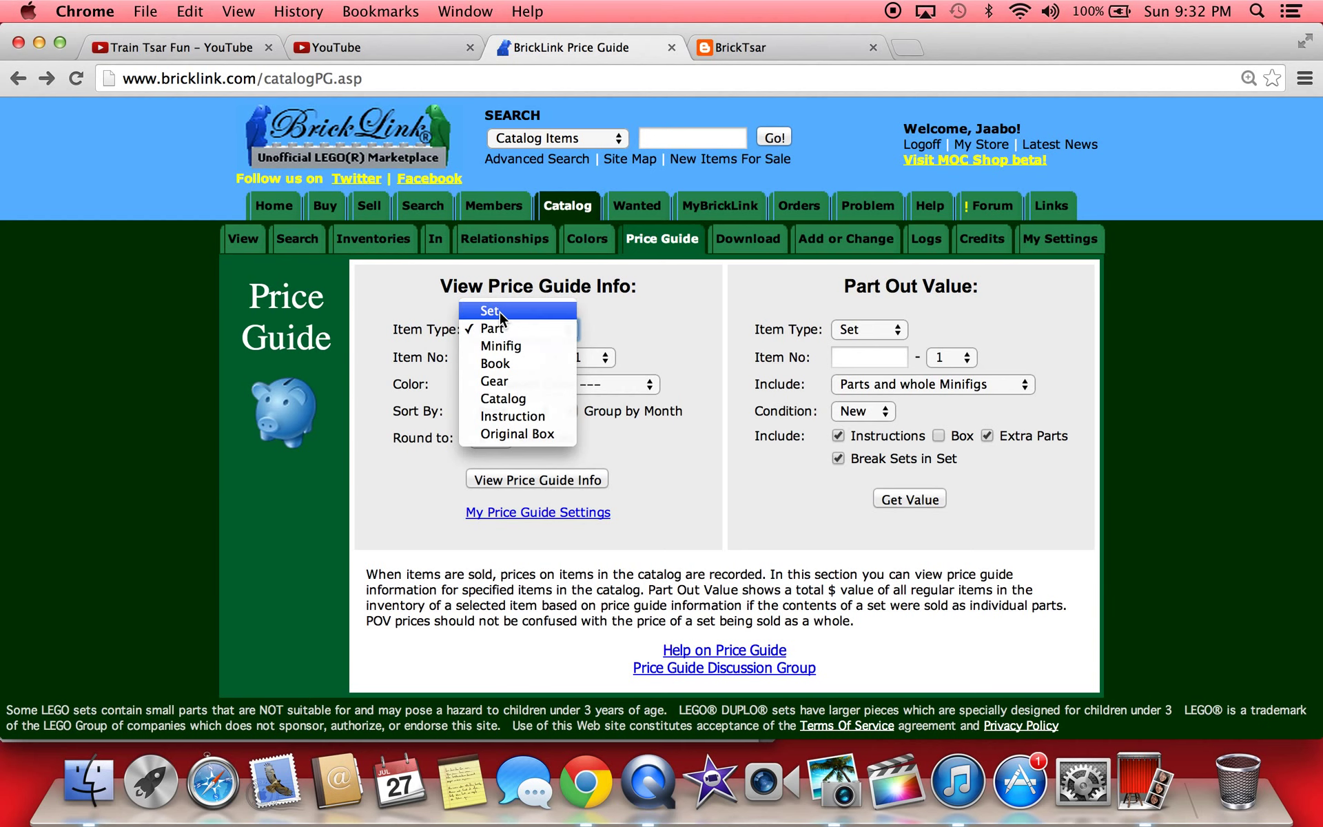
pyautogui.click(500, 313)
pyautogui.click(493, 360)
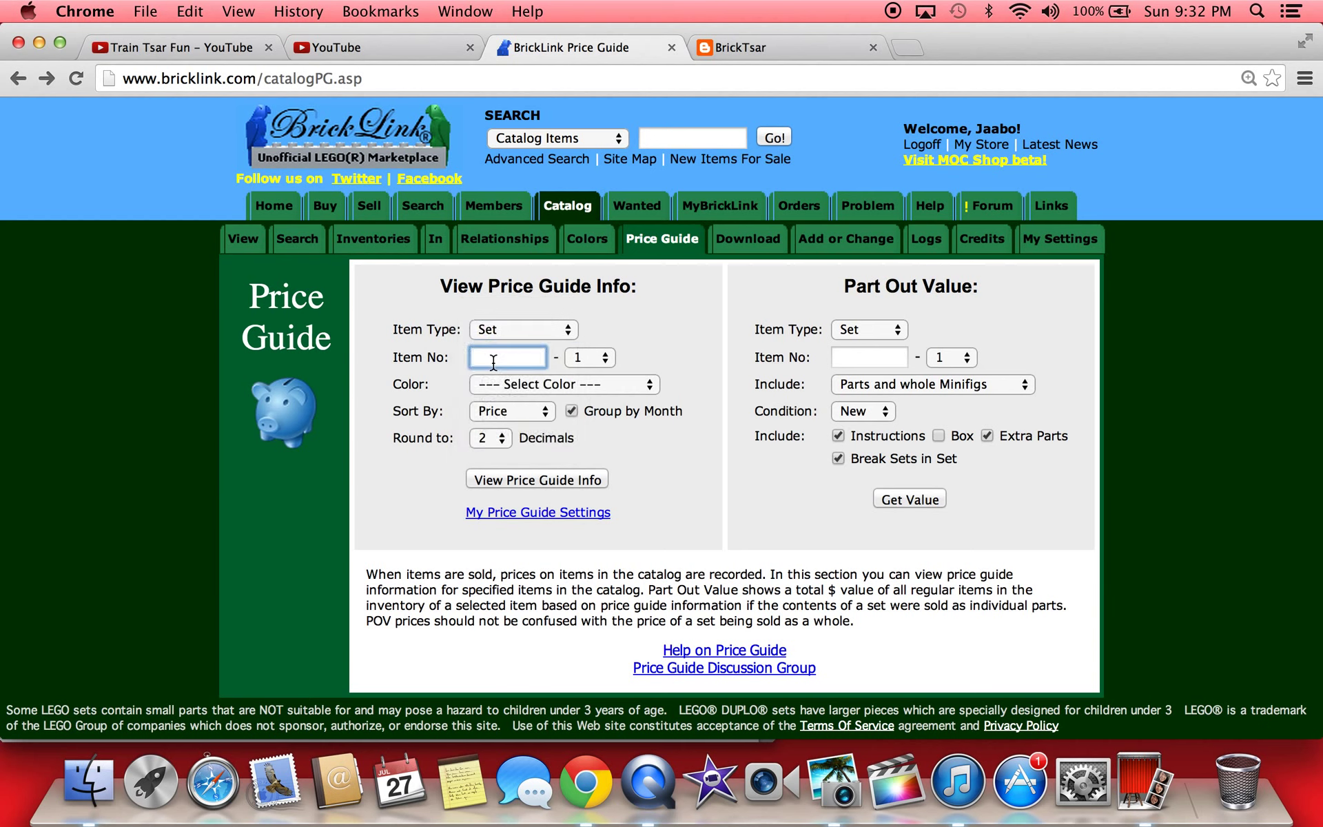
pyautogui.write('6373')
pyautogui.click(318, 481)
pyautogui.click(510, 479)
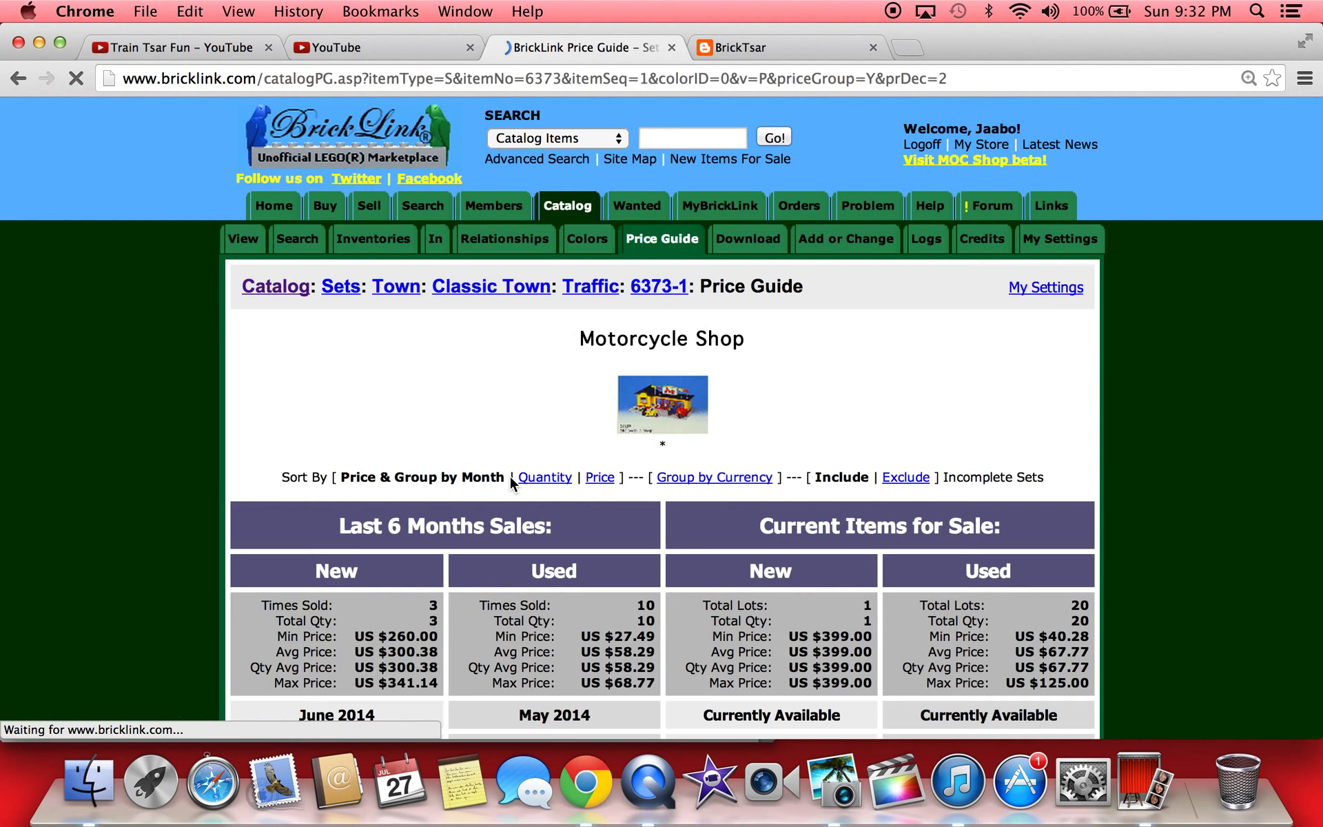
pyautogui.scroll(-3, 510, 477)
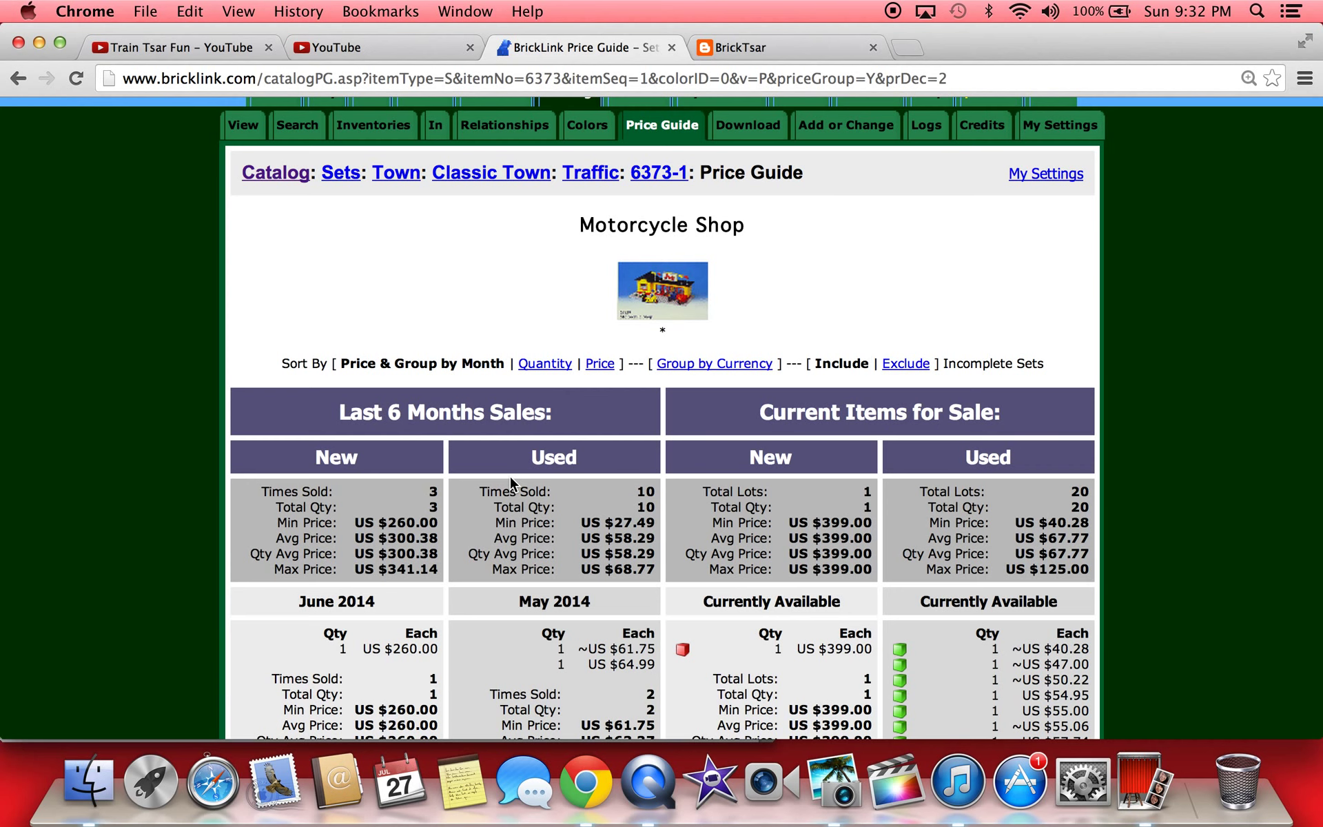
pyautogui.scroll(-5, 509, 477)
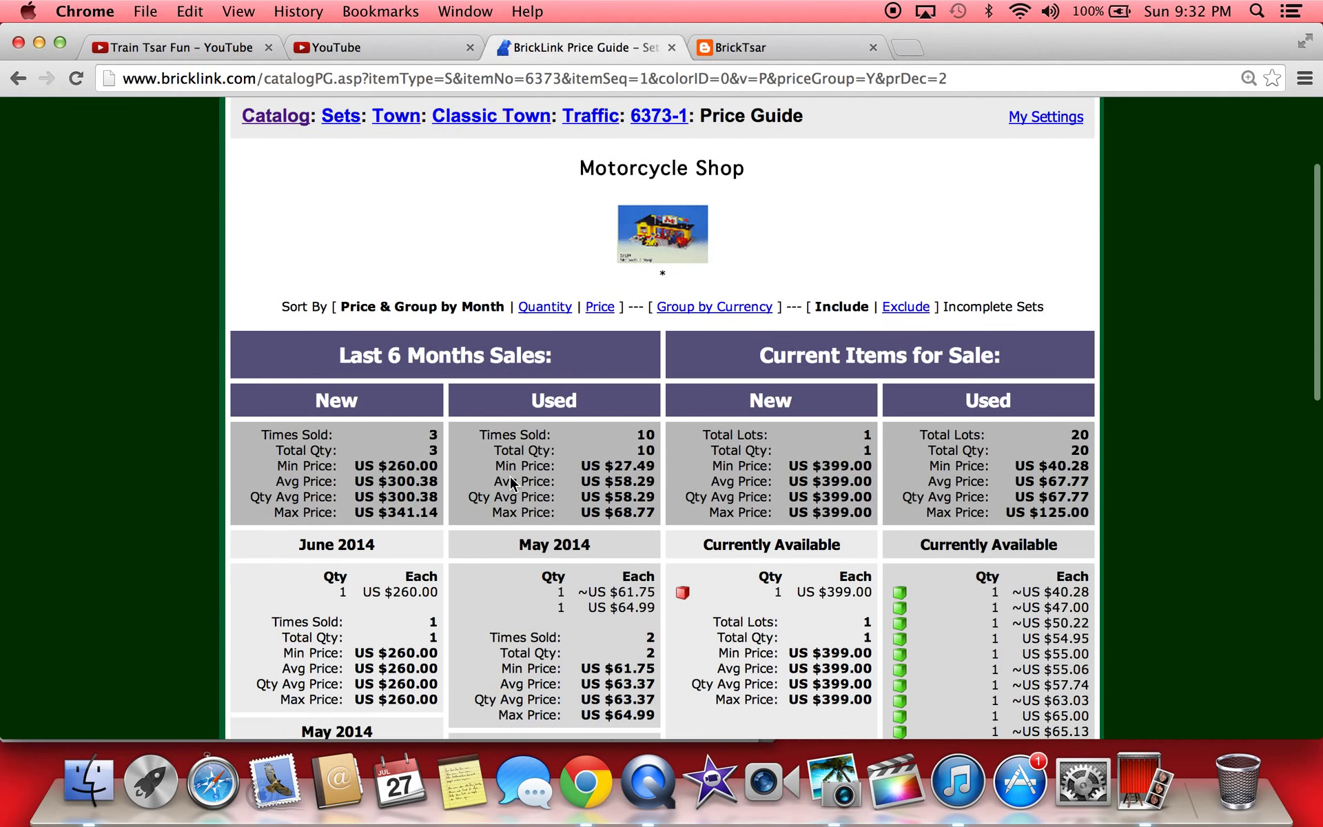
pyautogui.scroll(-3, 512, 477)
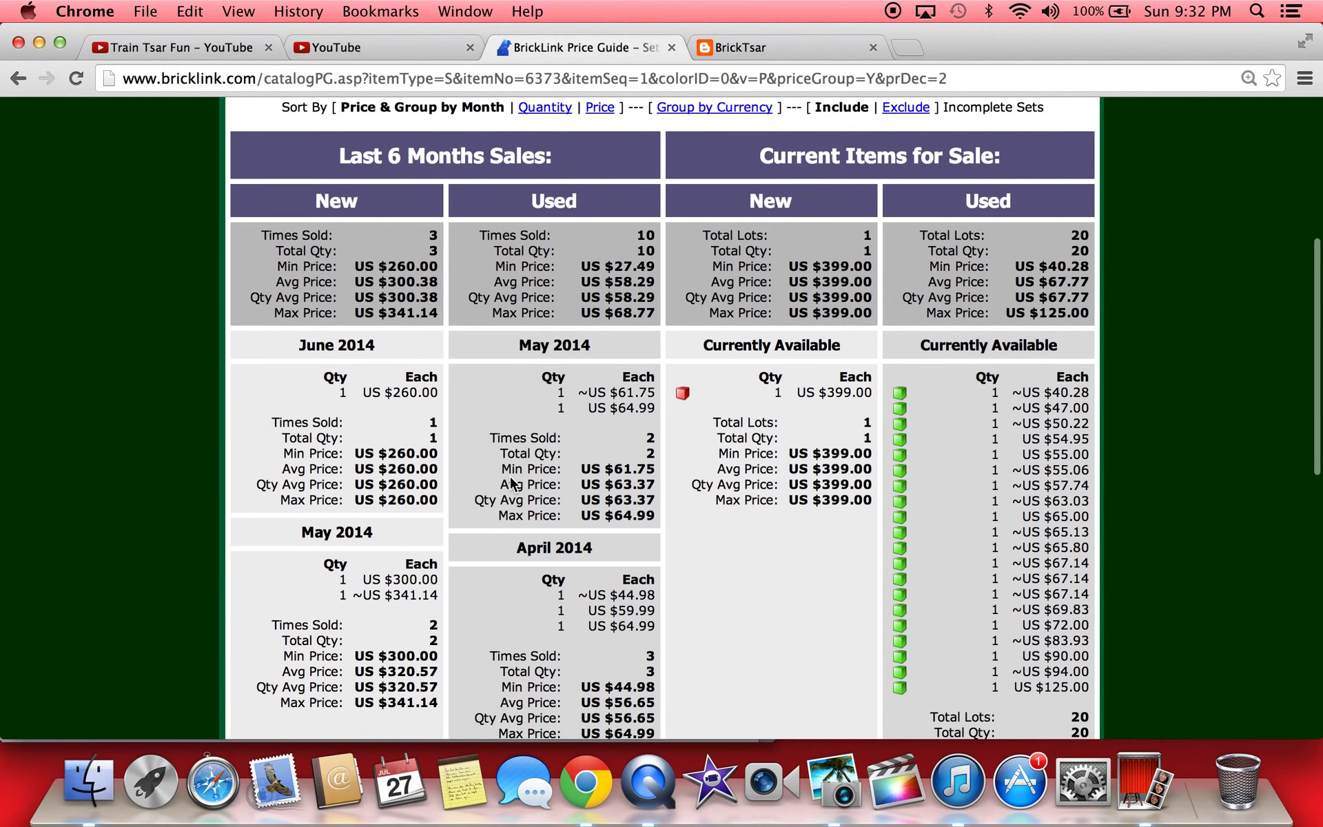
pyautogui.scroll(-1, 511, 481)
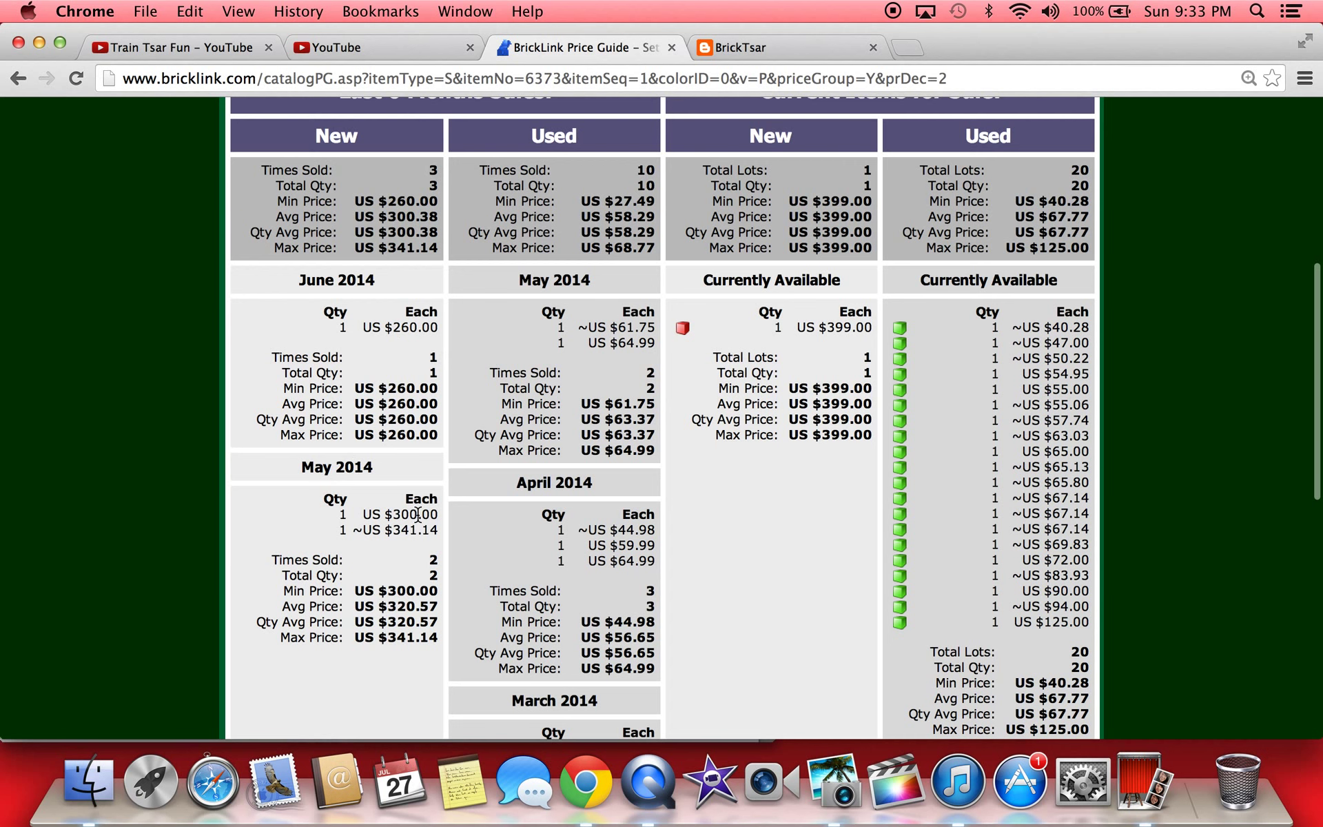
pyautogui.scroll(5, 382, 514)
pyautogui.scroll(4, 382, 512)
pyautogui.scroll(-6, 382, 514)
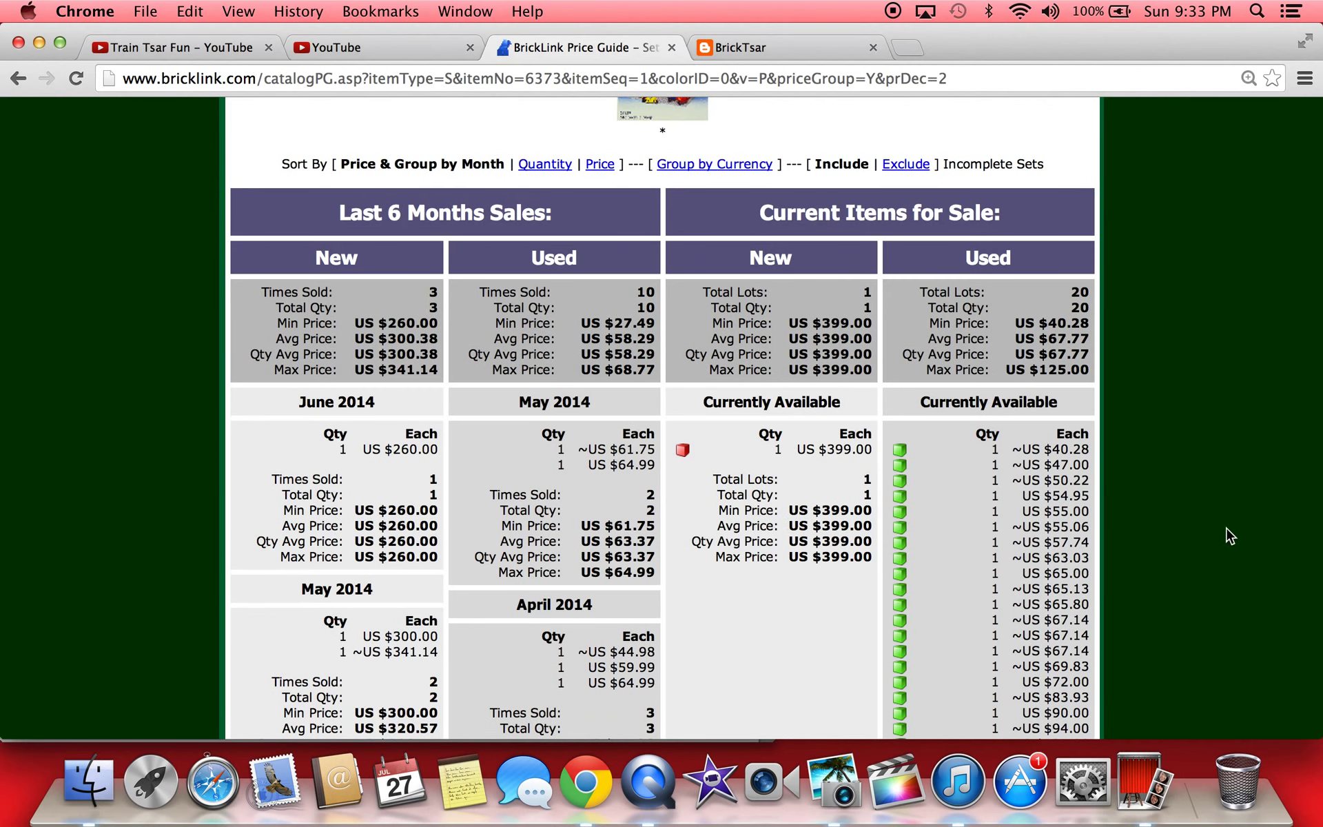
pyautogui.scroll(-3, 1081, 530)
pyautogui.scroll(-3, 1081, 531)
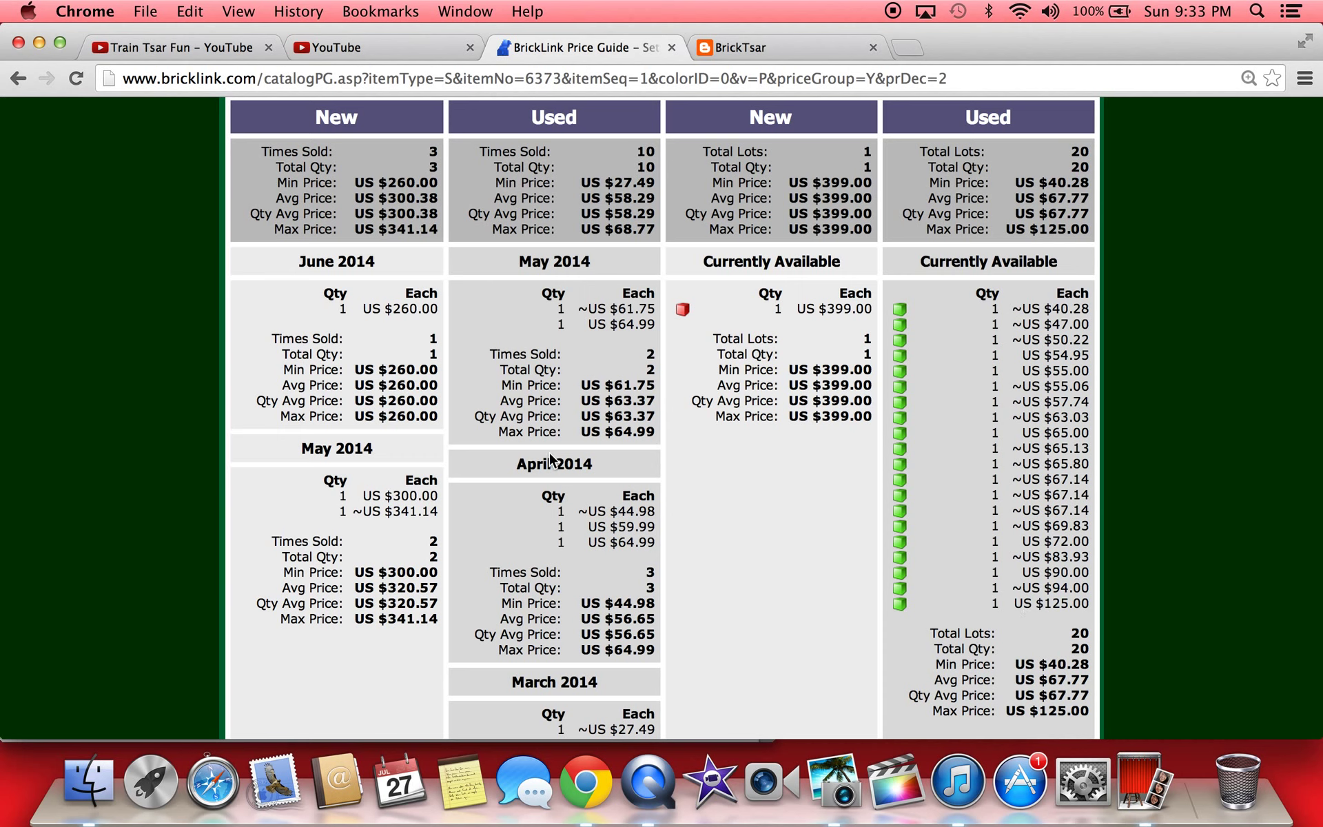
pyautogui.scroll(10, 591, 434)
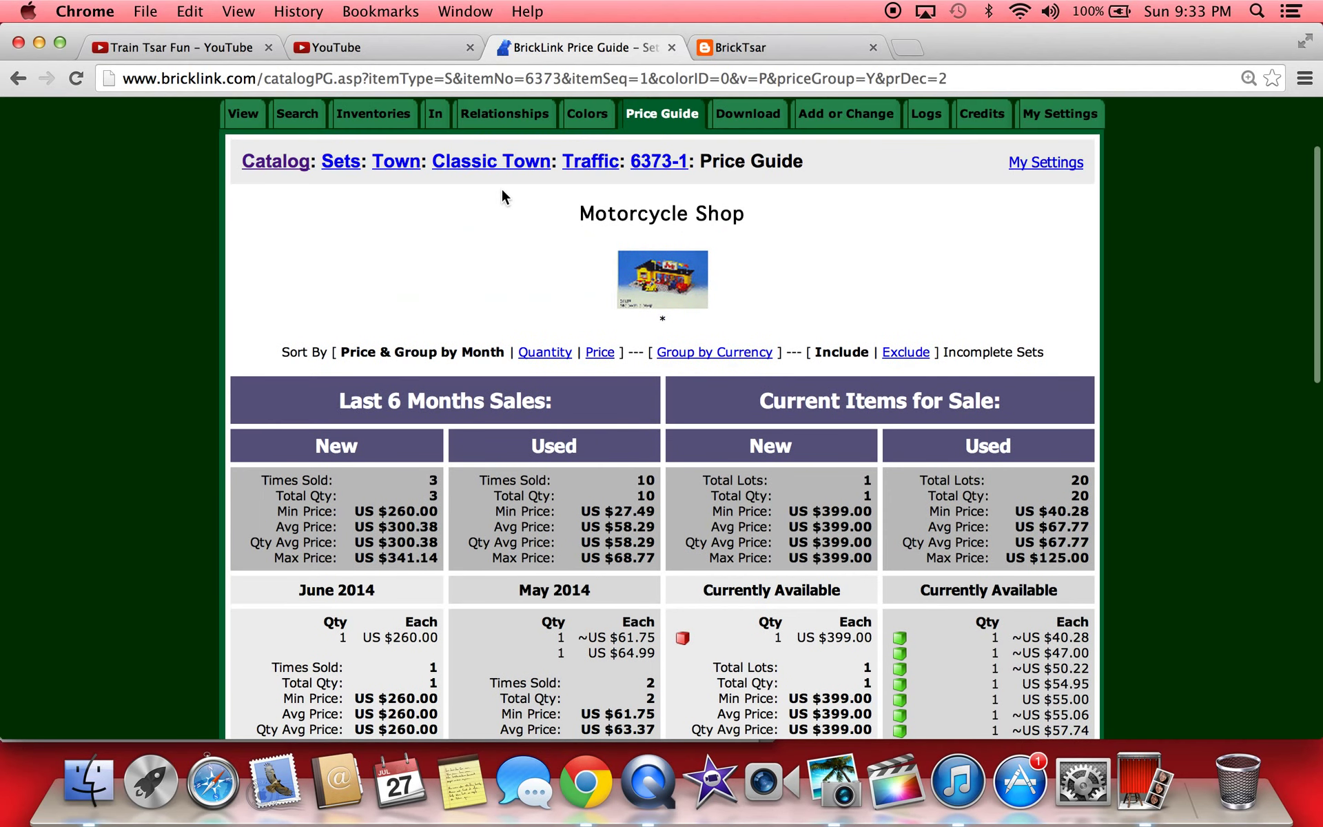
# Step: Get the part-out value of set 31026 (US $188.65 six-month sales), then return to the form
pyautogui.click(29, 81)
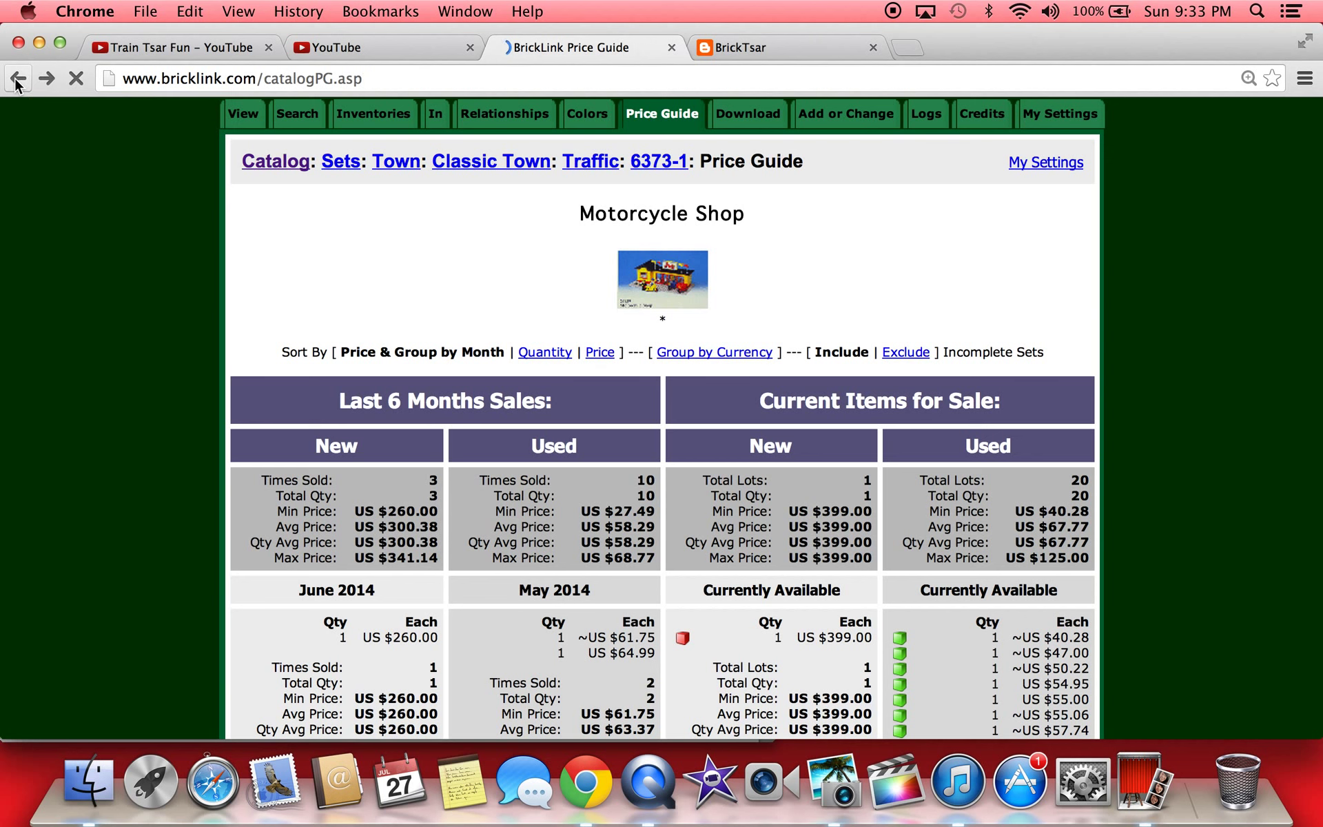
pyautogui.click(849, 358)
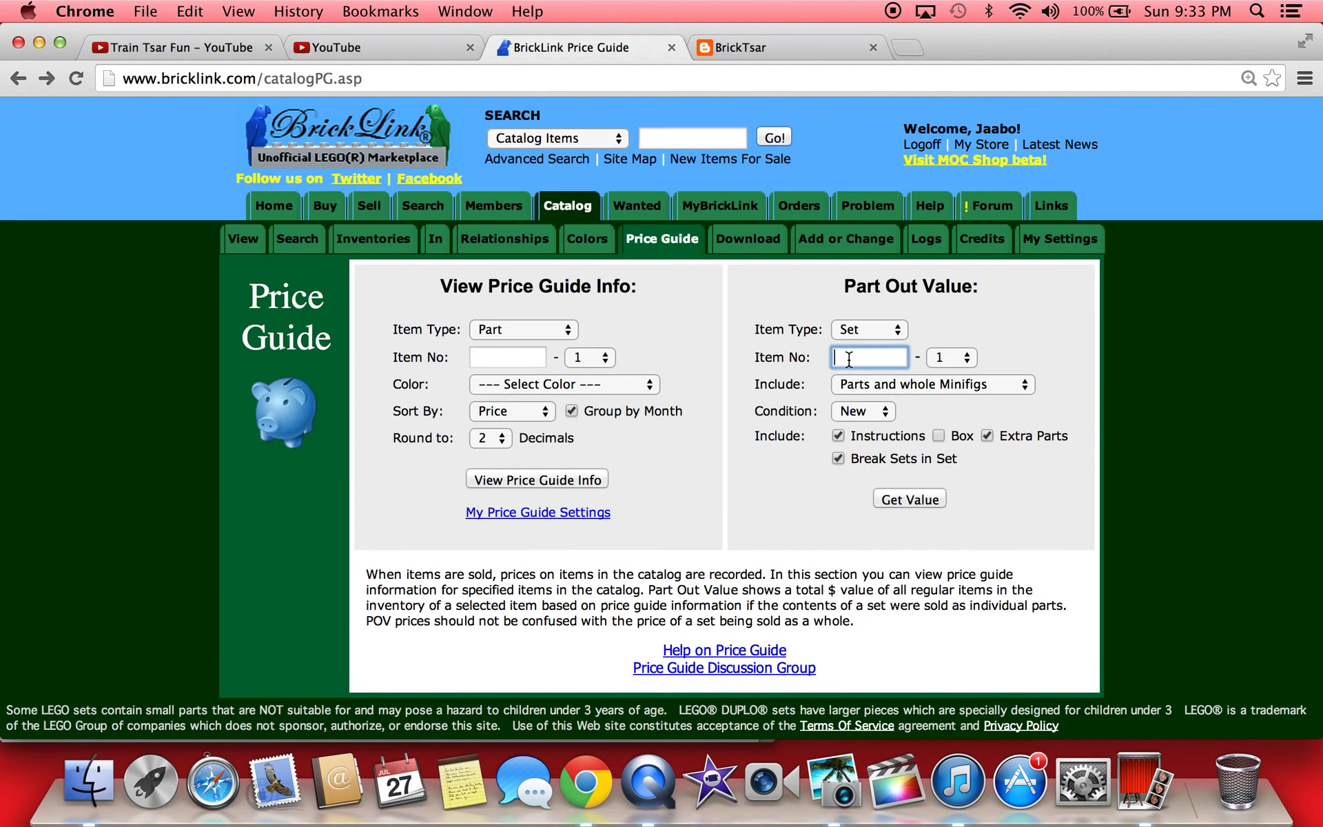
pyautogui.write('31026')
pyautogui.click(896, 502)
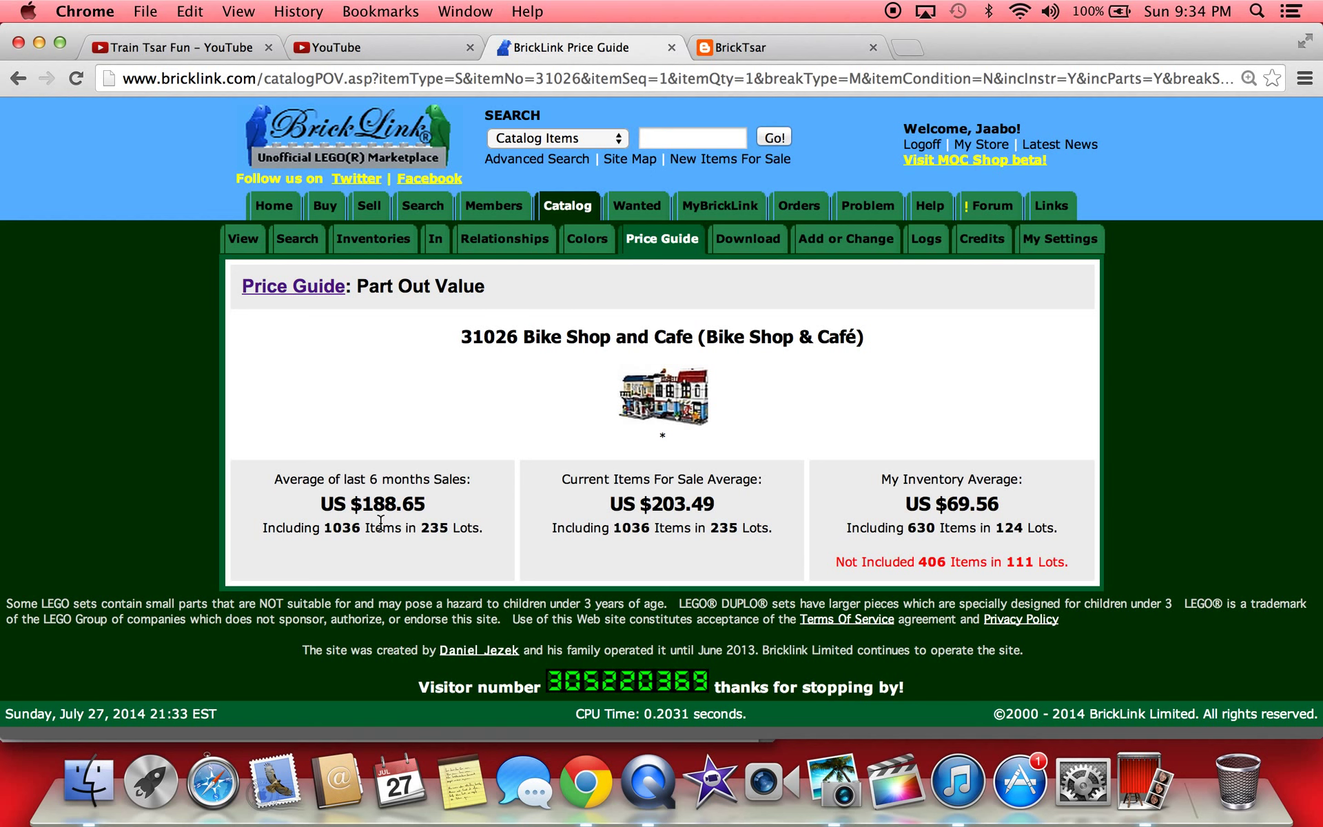
pyautogui.click(17, 80)
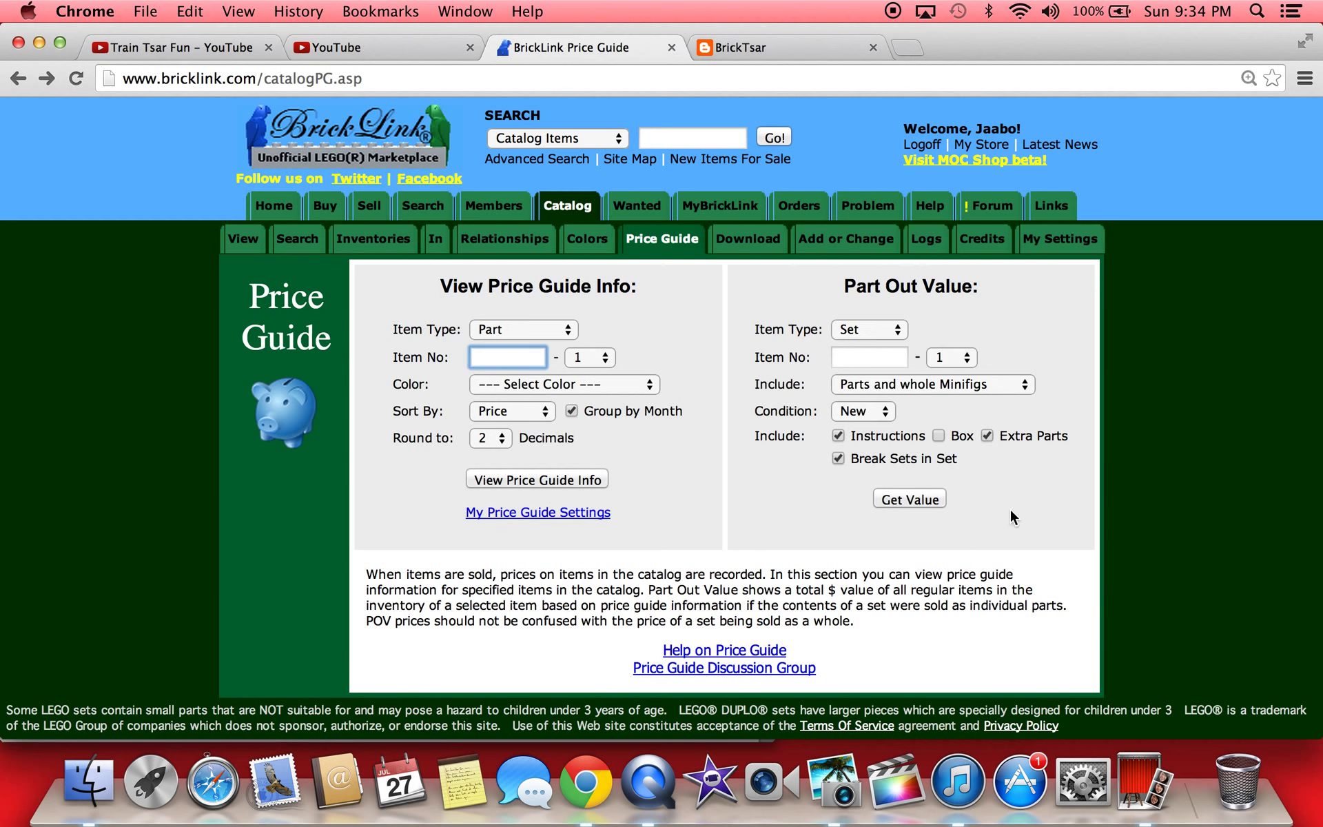
# Step: Get the part-out value of set 10242, showing US $295.90 six-month sales
pyautogui.click(877, 363)
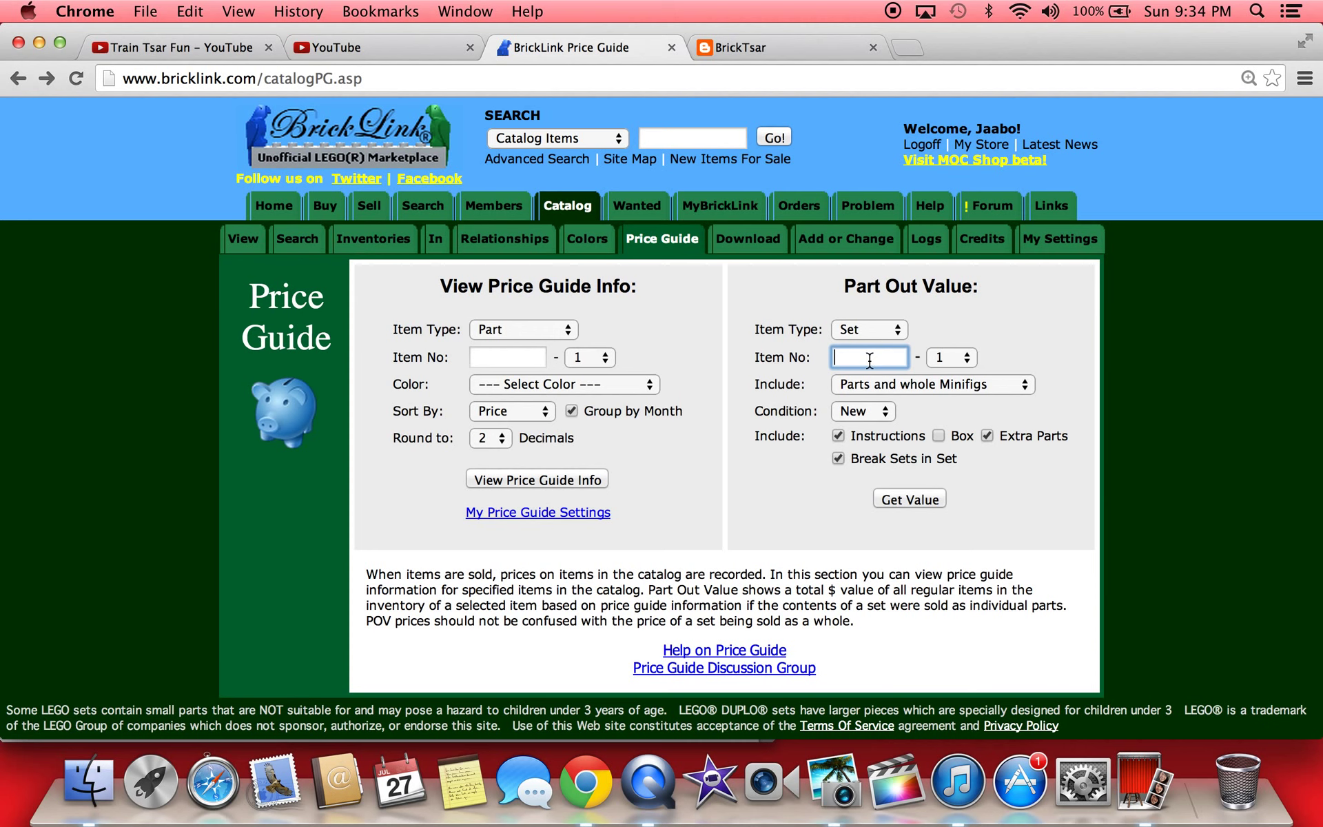
pyautogui.write('10242')
pyautogui.click(890, 500)
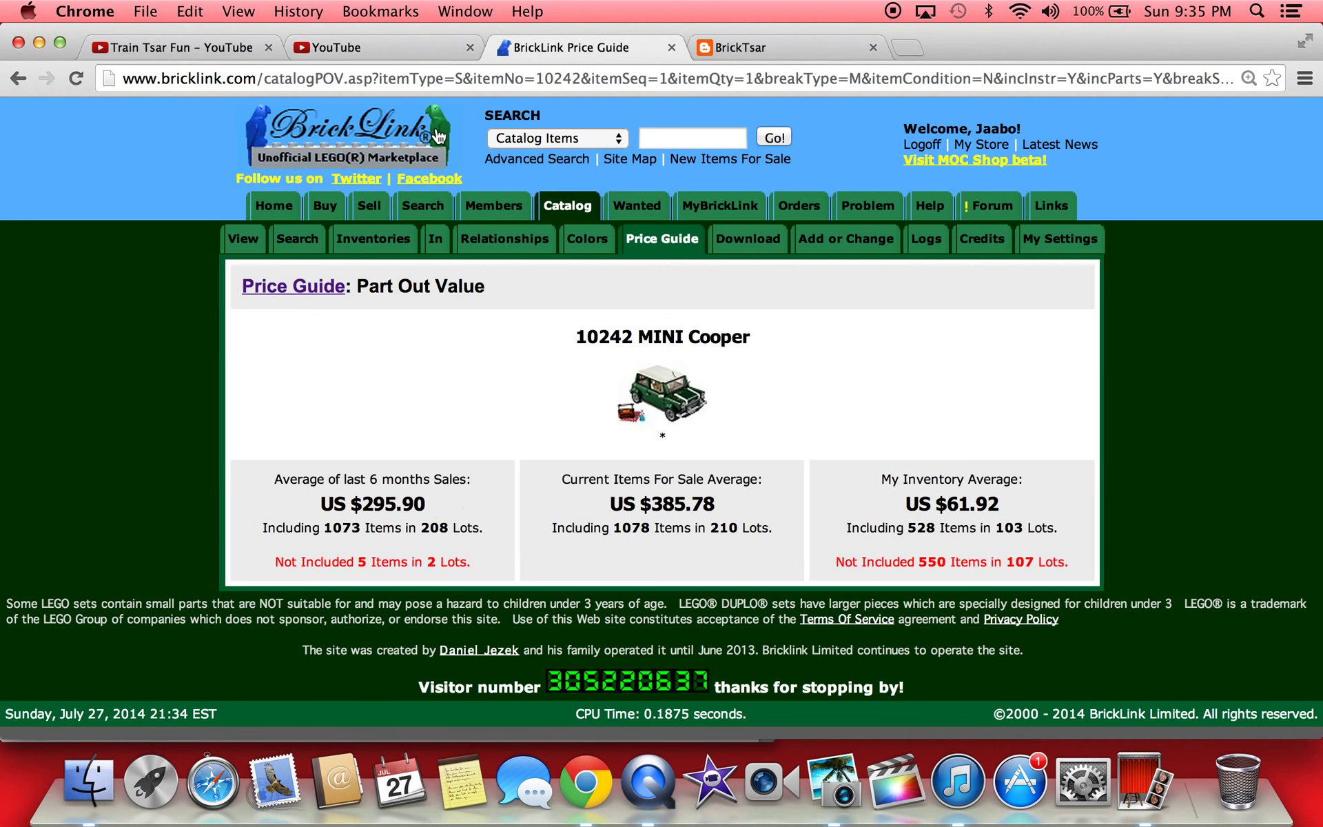
# Step: Check the YouTube comment asking about part-out values, then return to the MINI Cooper results
pyautogui.click(396, 59)
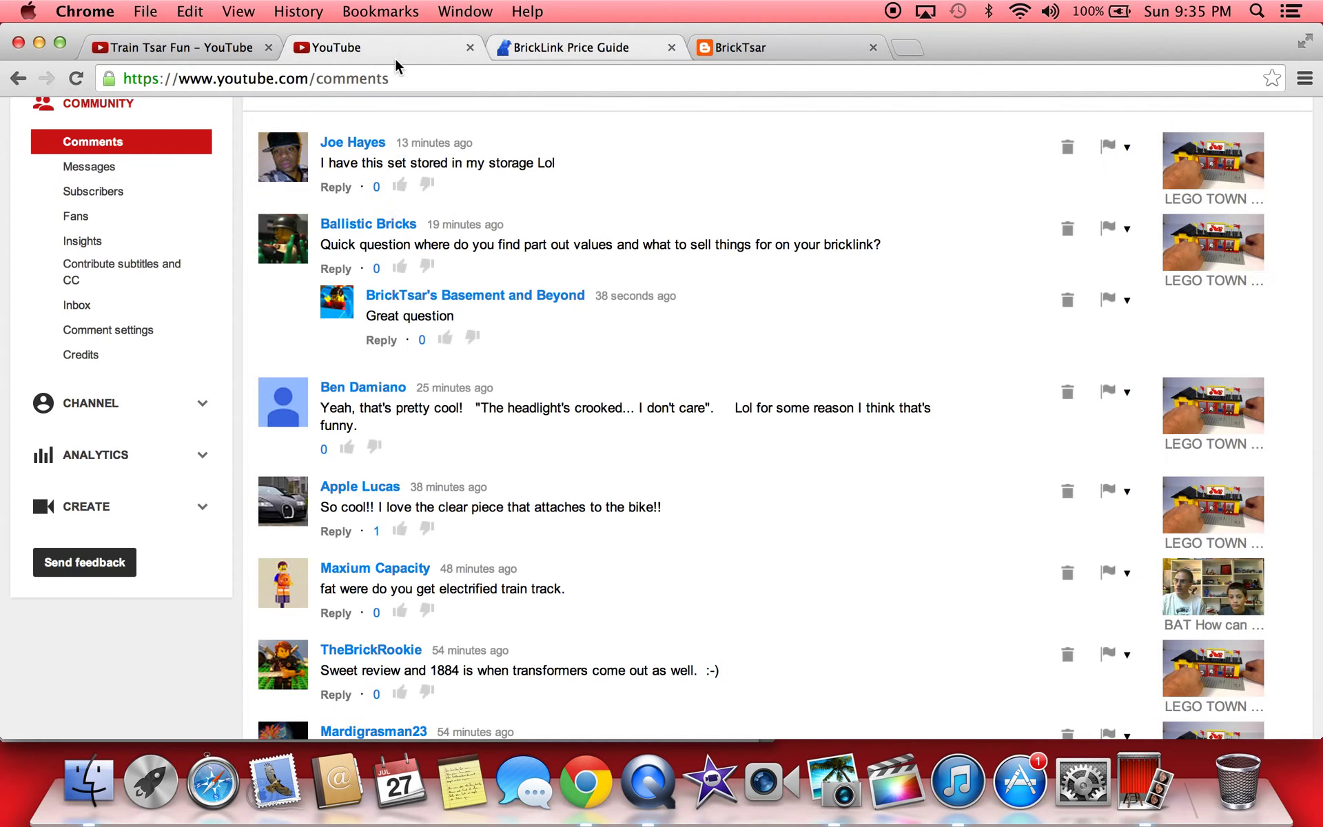
pyautogui.click(428, 224)
pyautogui.click(562, 49)
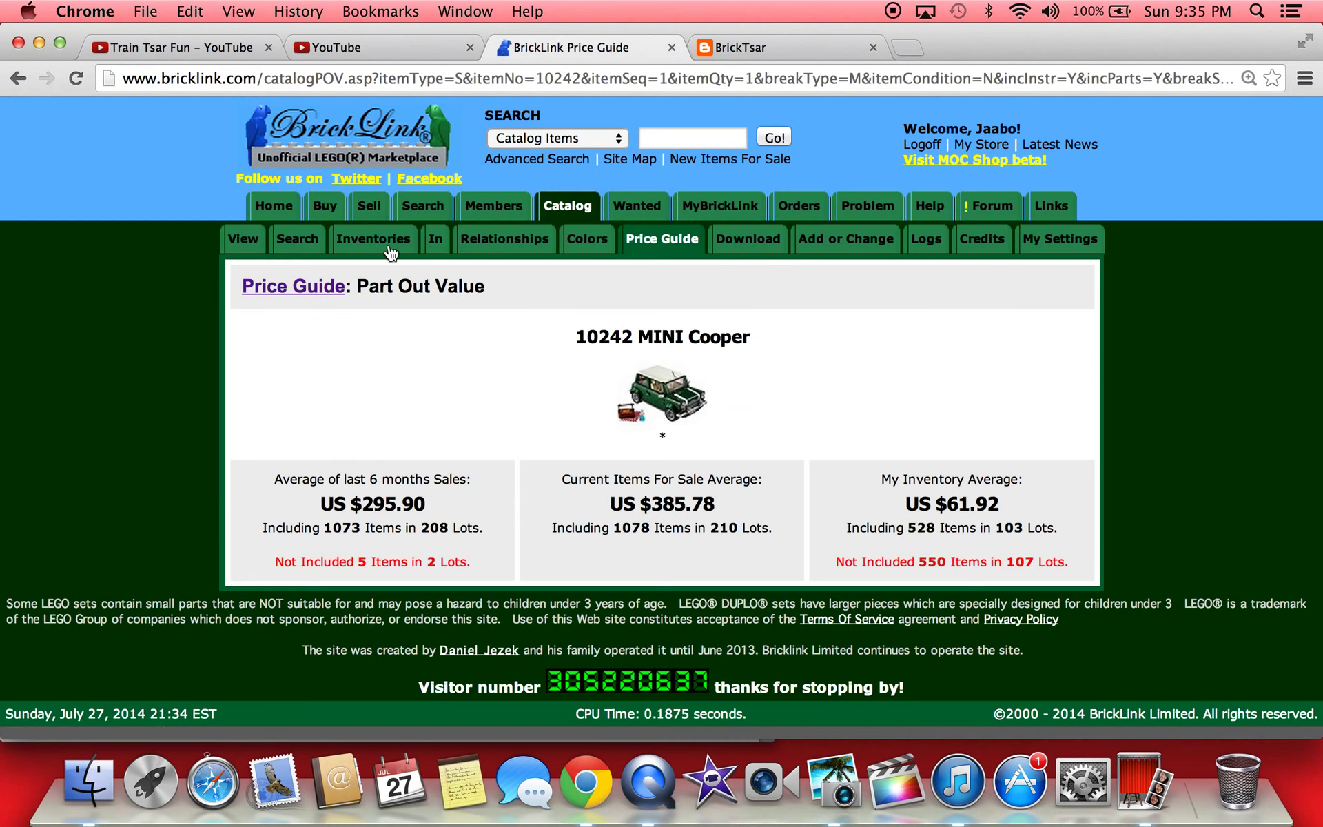
# Step: Go back to the Price Guide search form
pyautogui.click(23, 86)
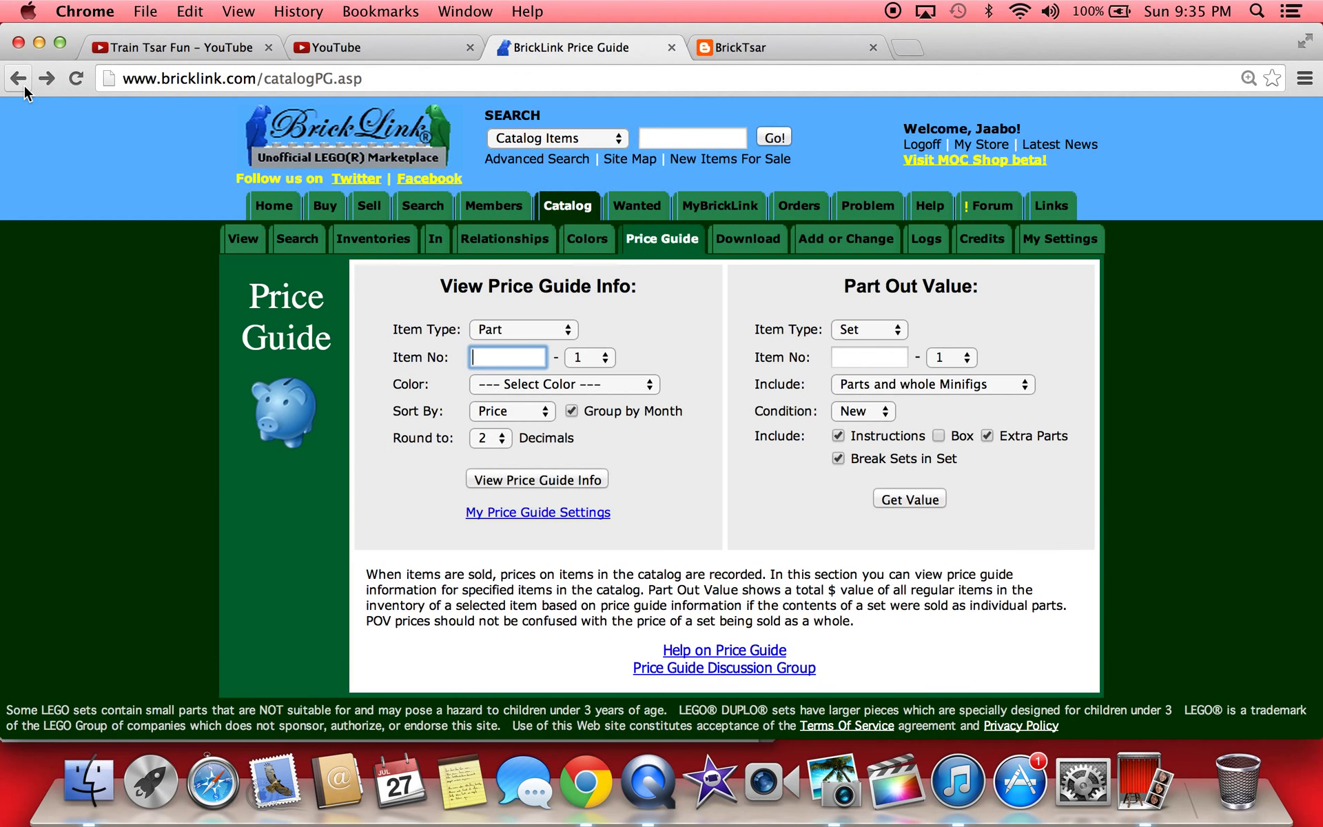